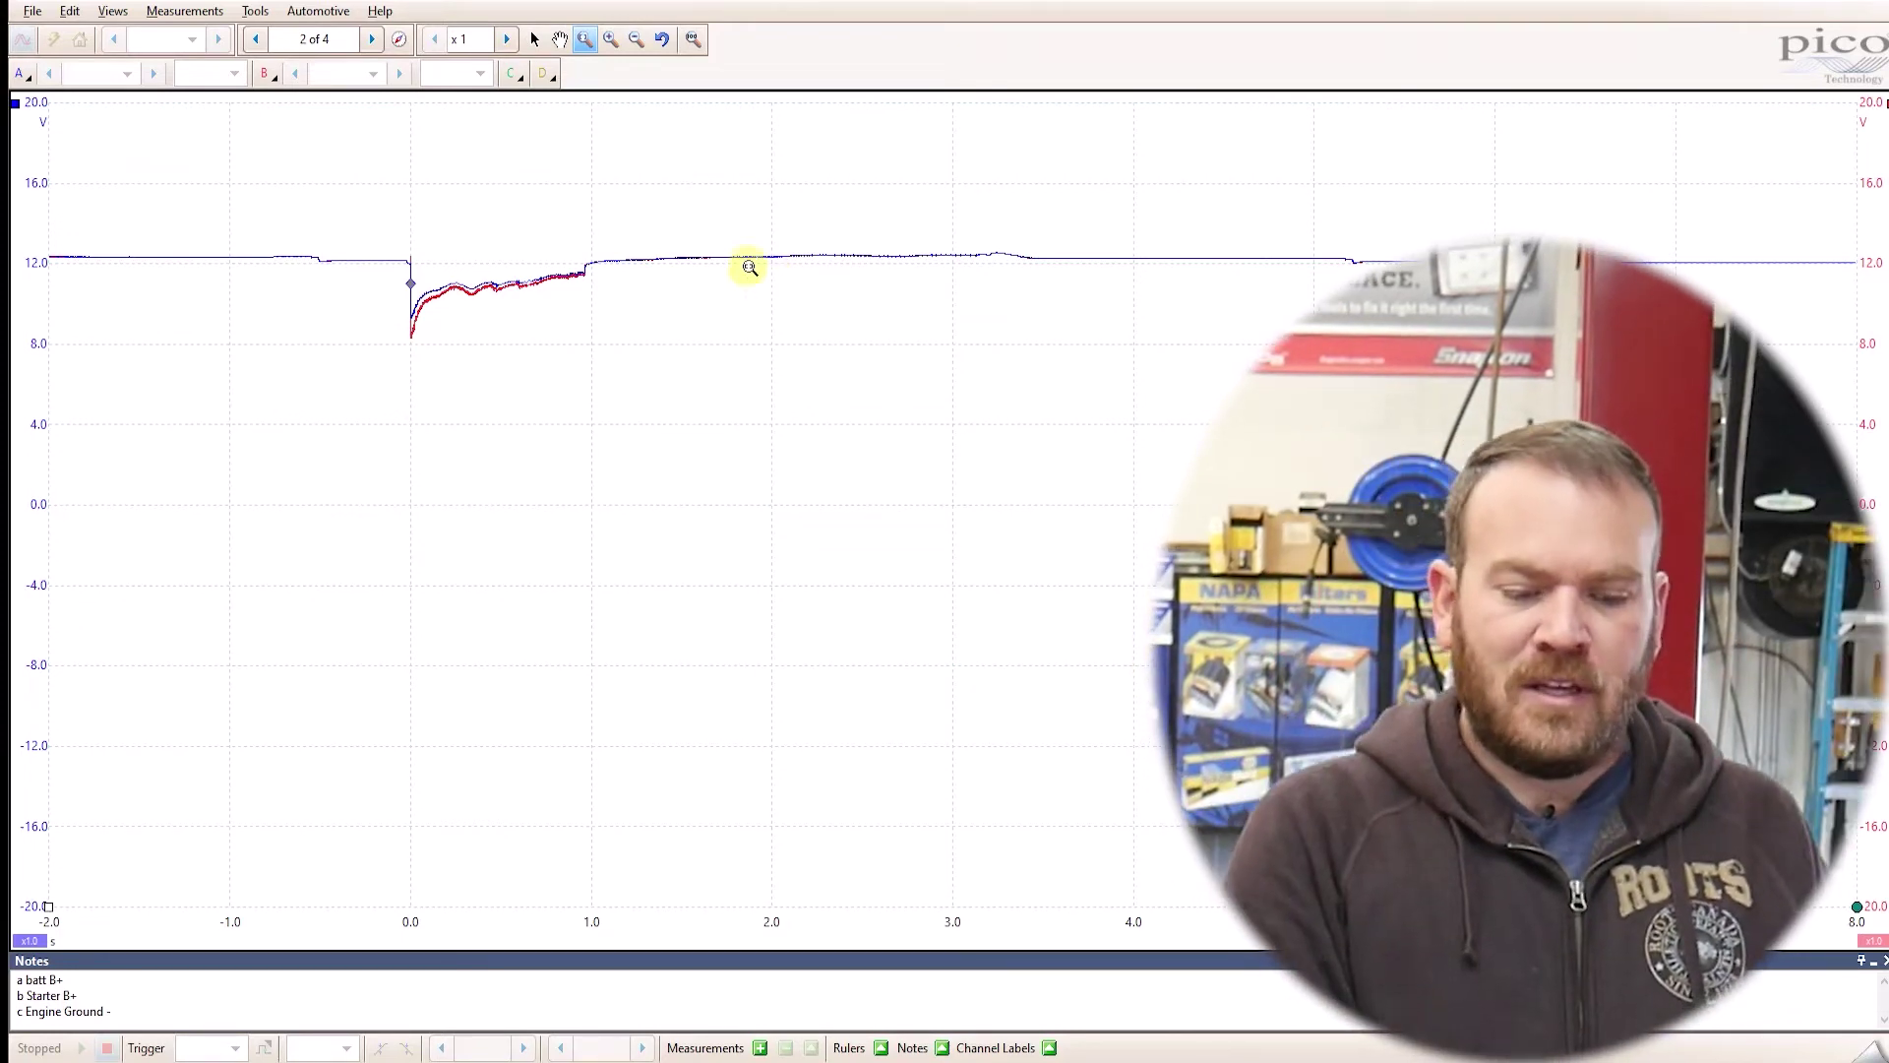
- Zoom progressively into the alternator ripple on the post-cranking charging voltage
drag(692, 240, 975, 278)
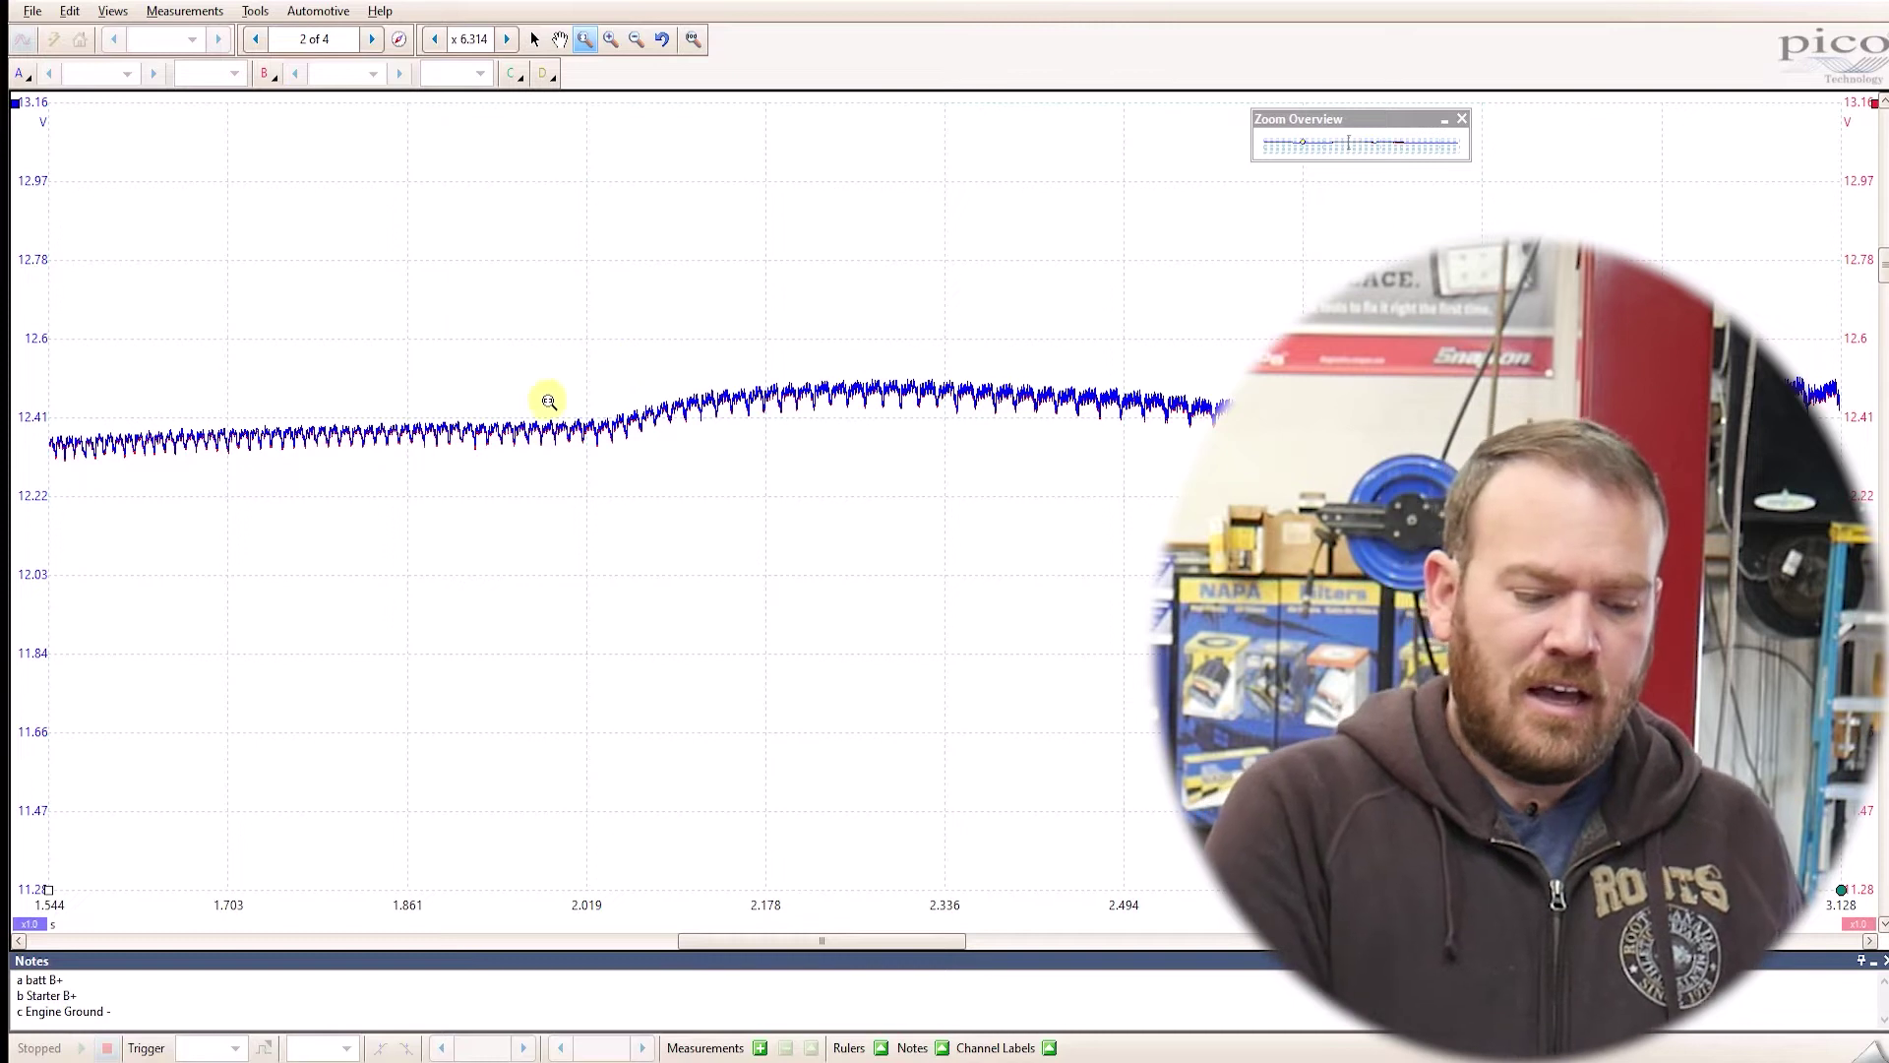
drag(364, 390, 907, 493)
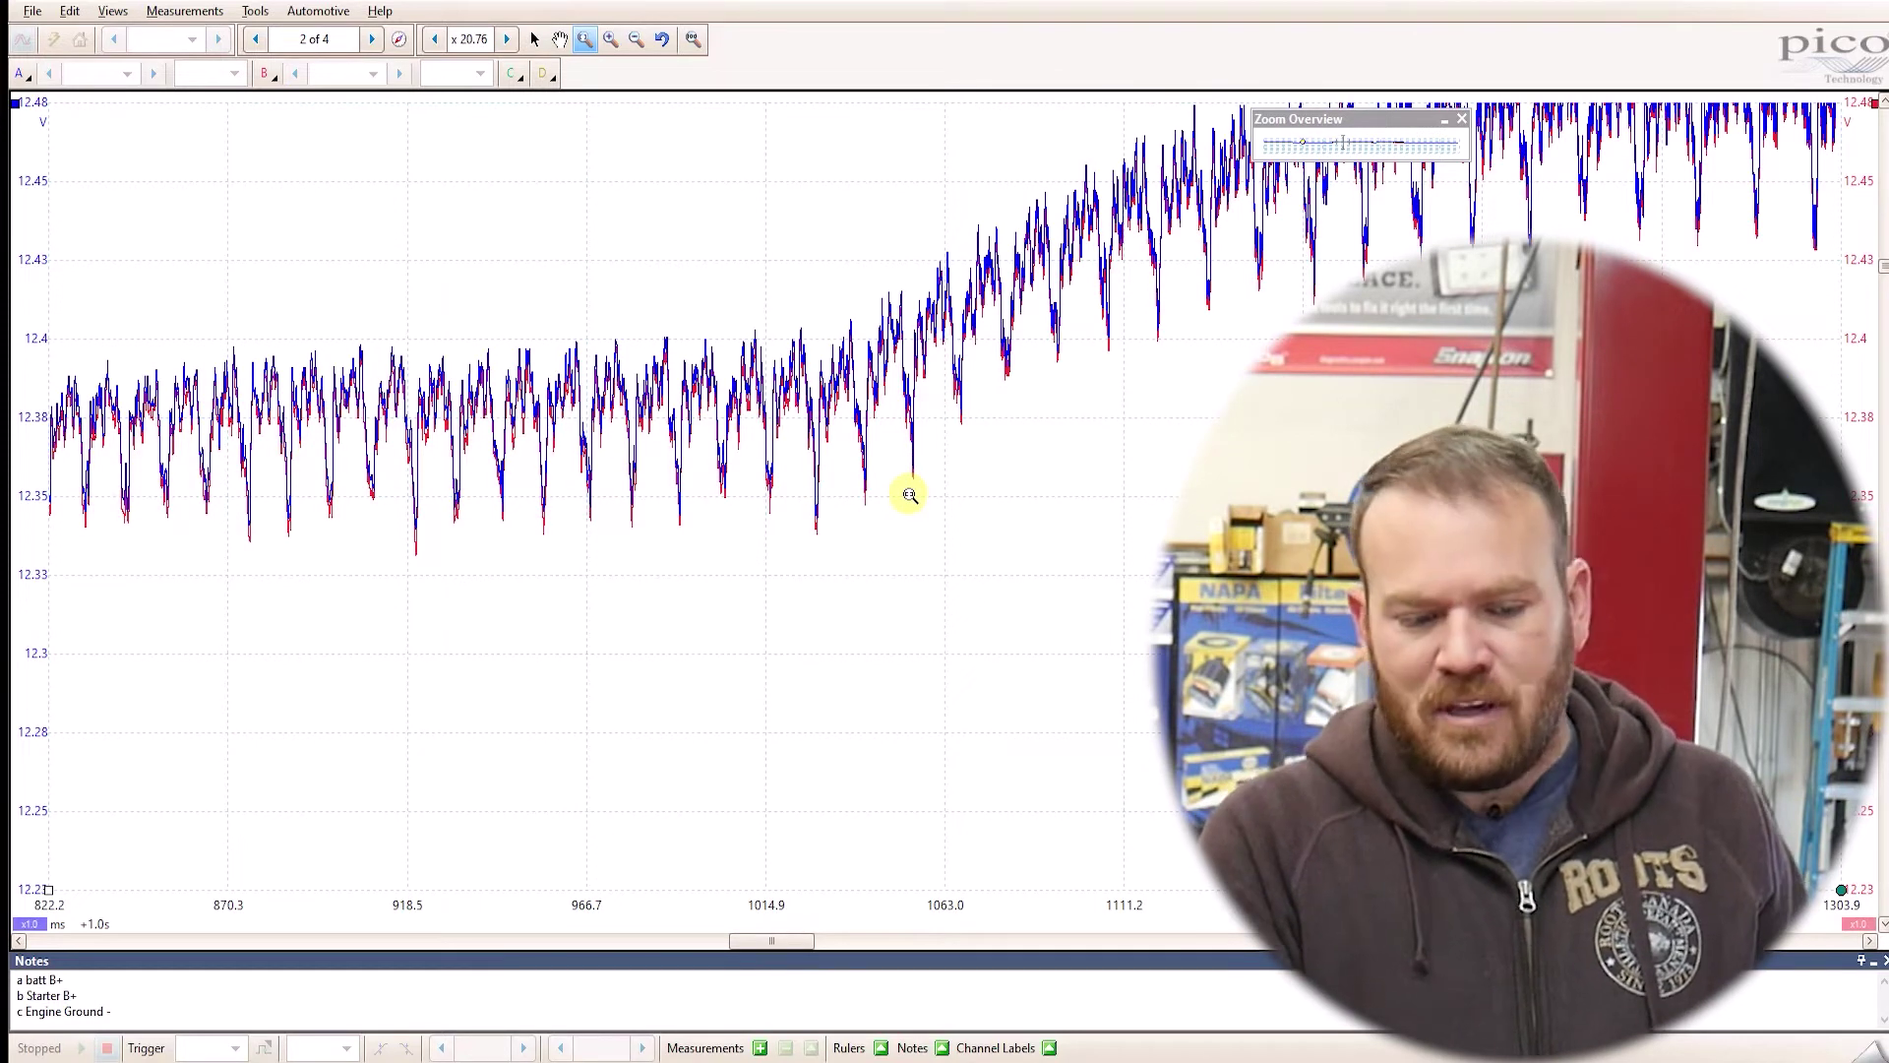
drag(718, 906, 445, 915)
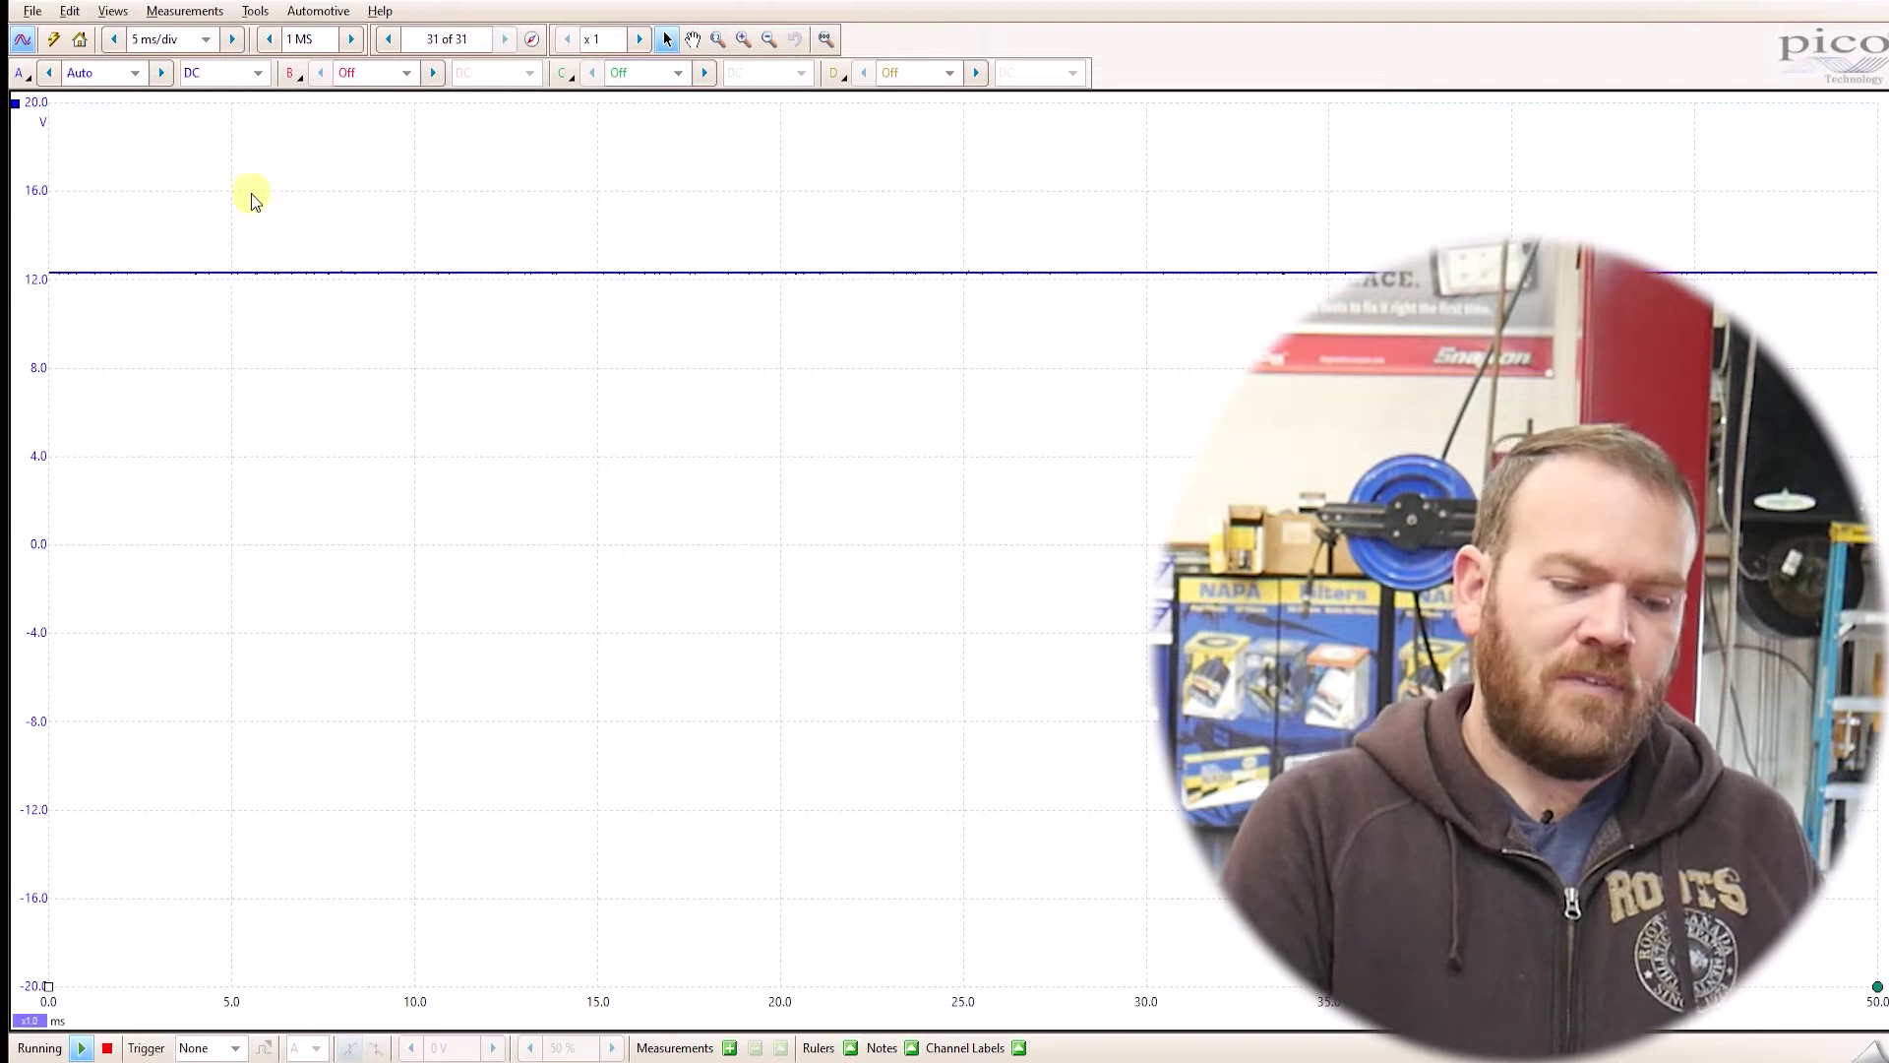
- Switch channel A to AC coupling and a ±1 V input range
click(256, 77)
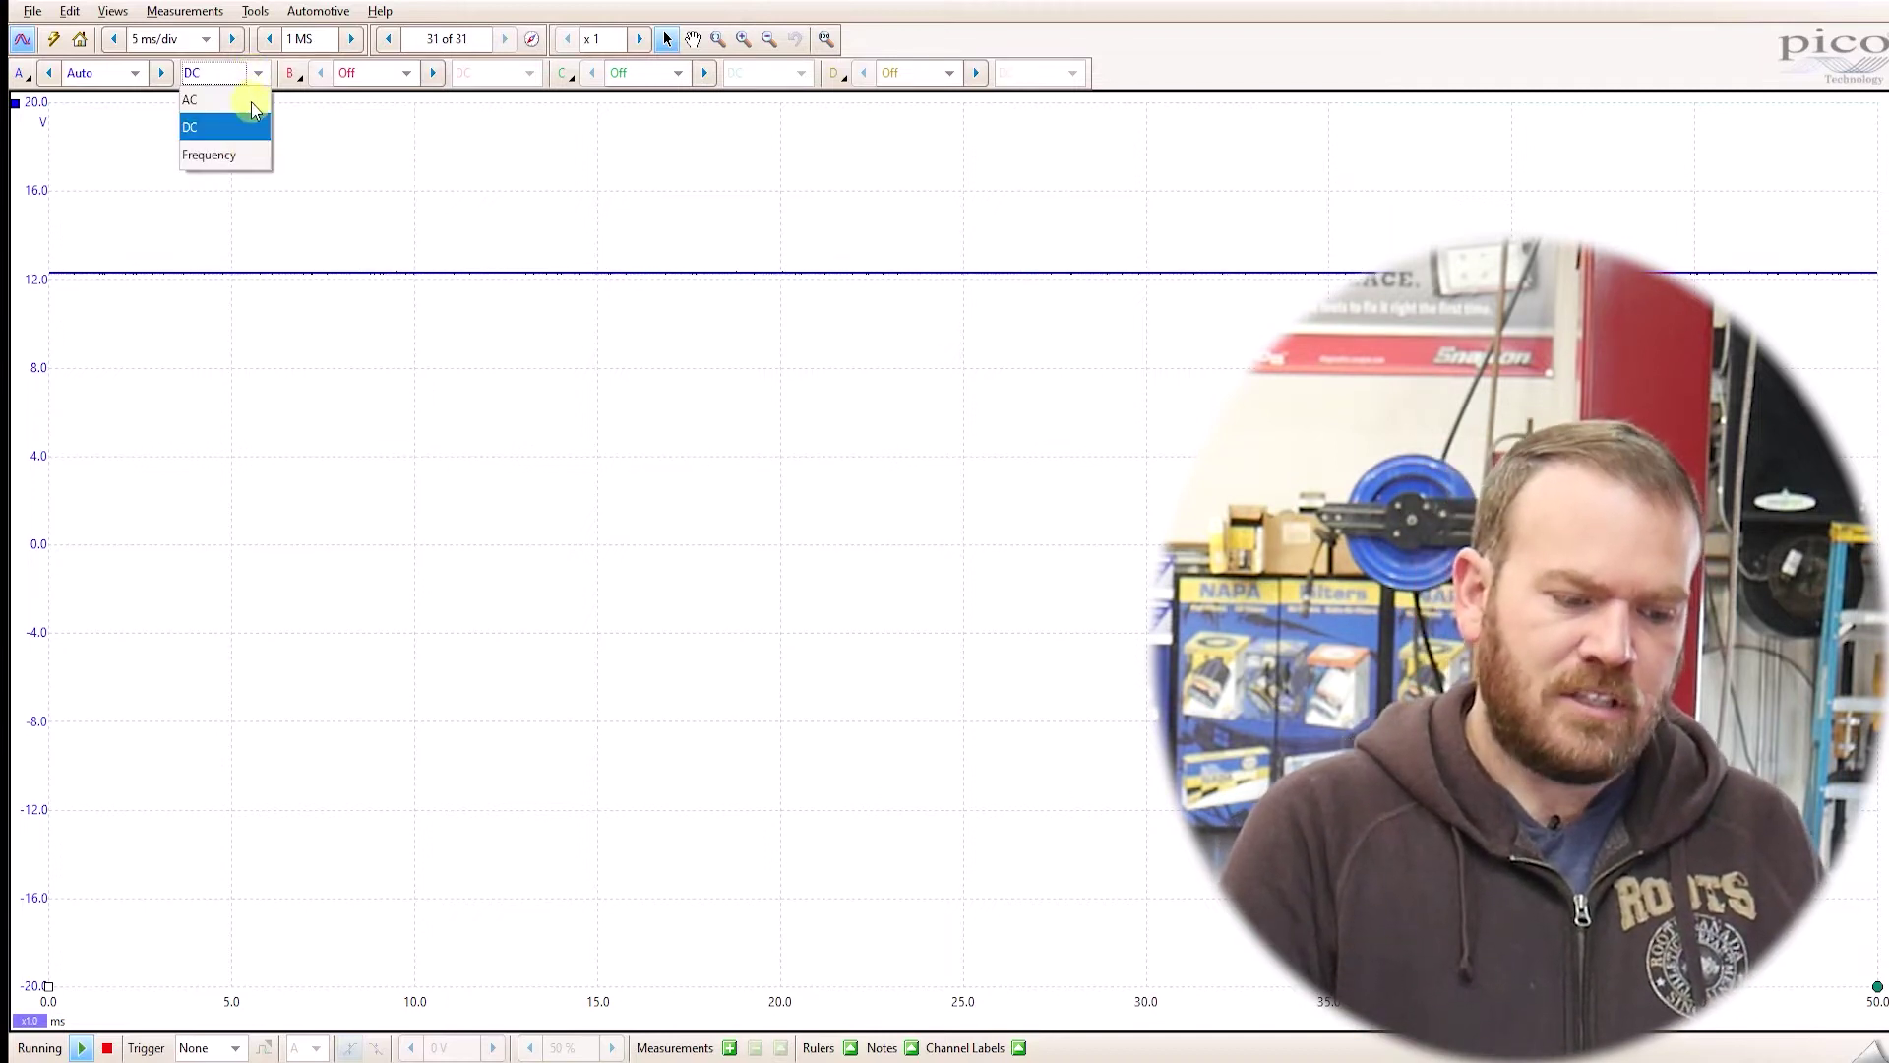
click(252, 111)
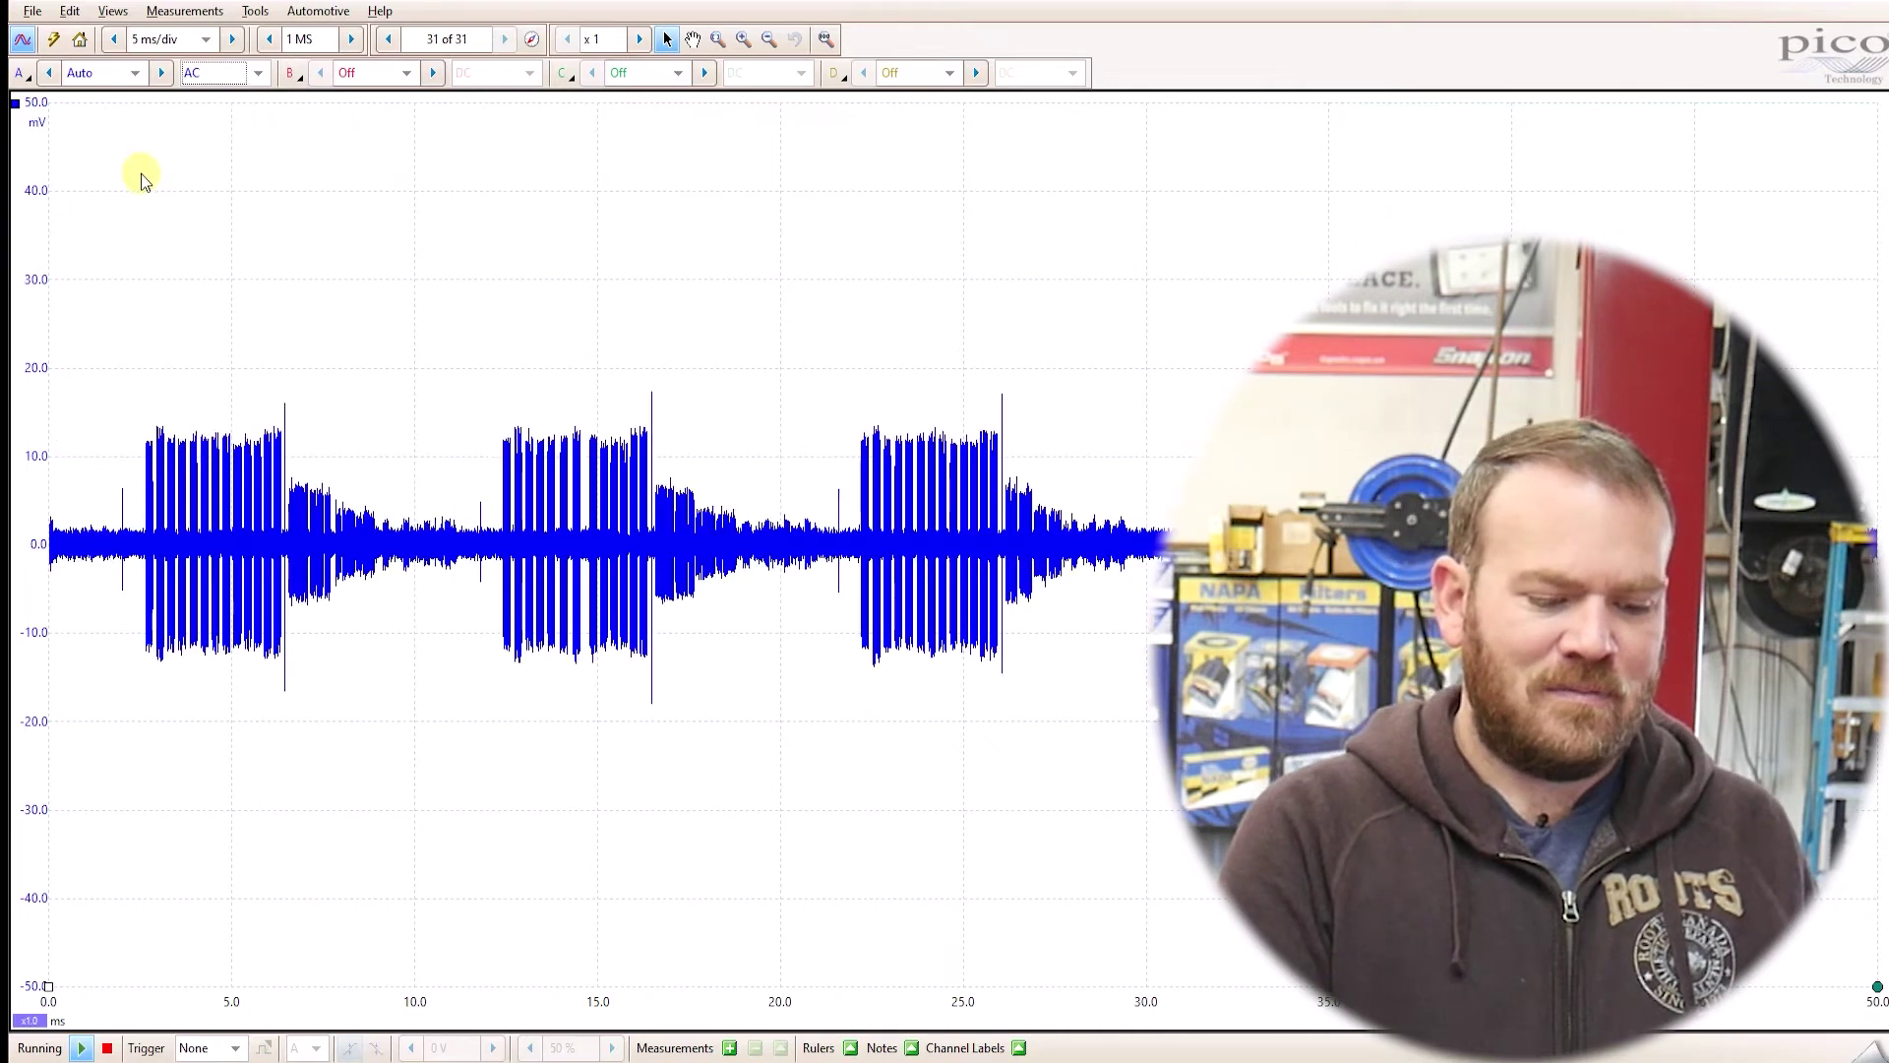
click(98, 73)
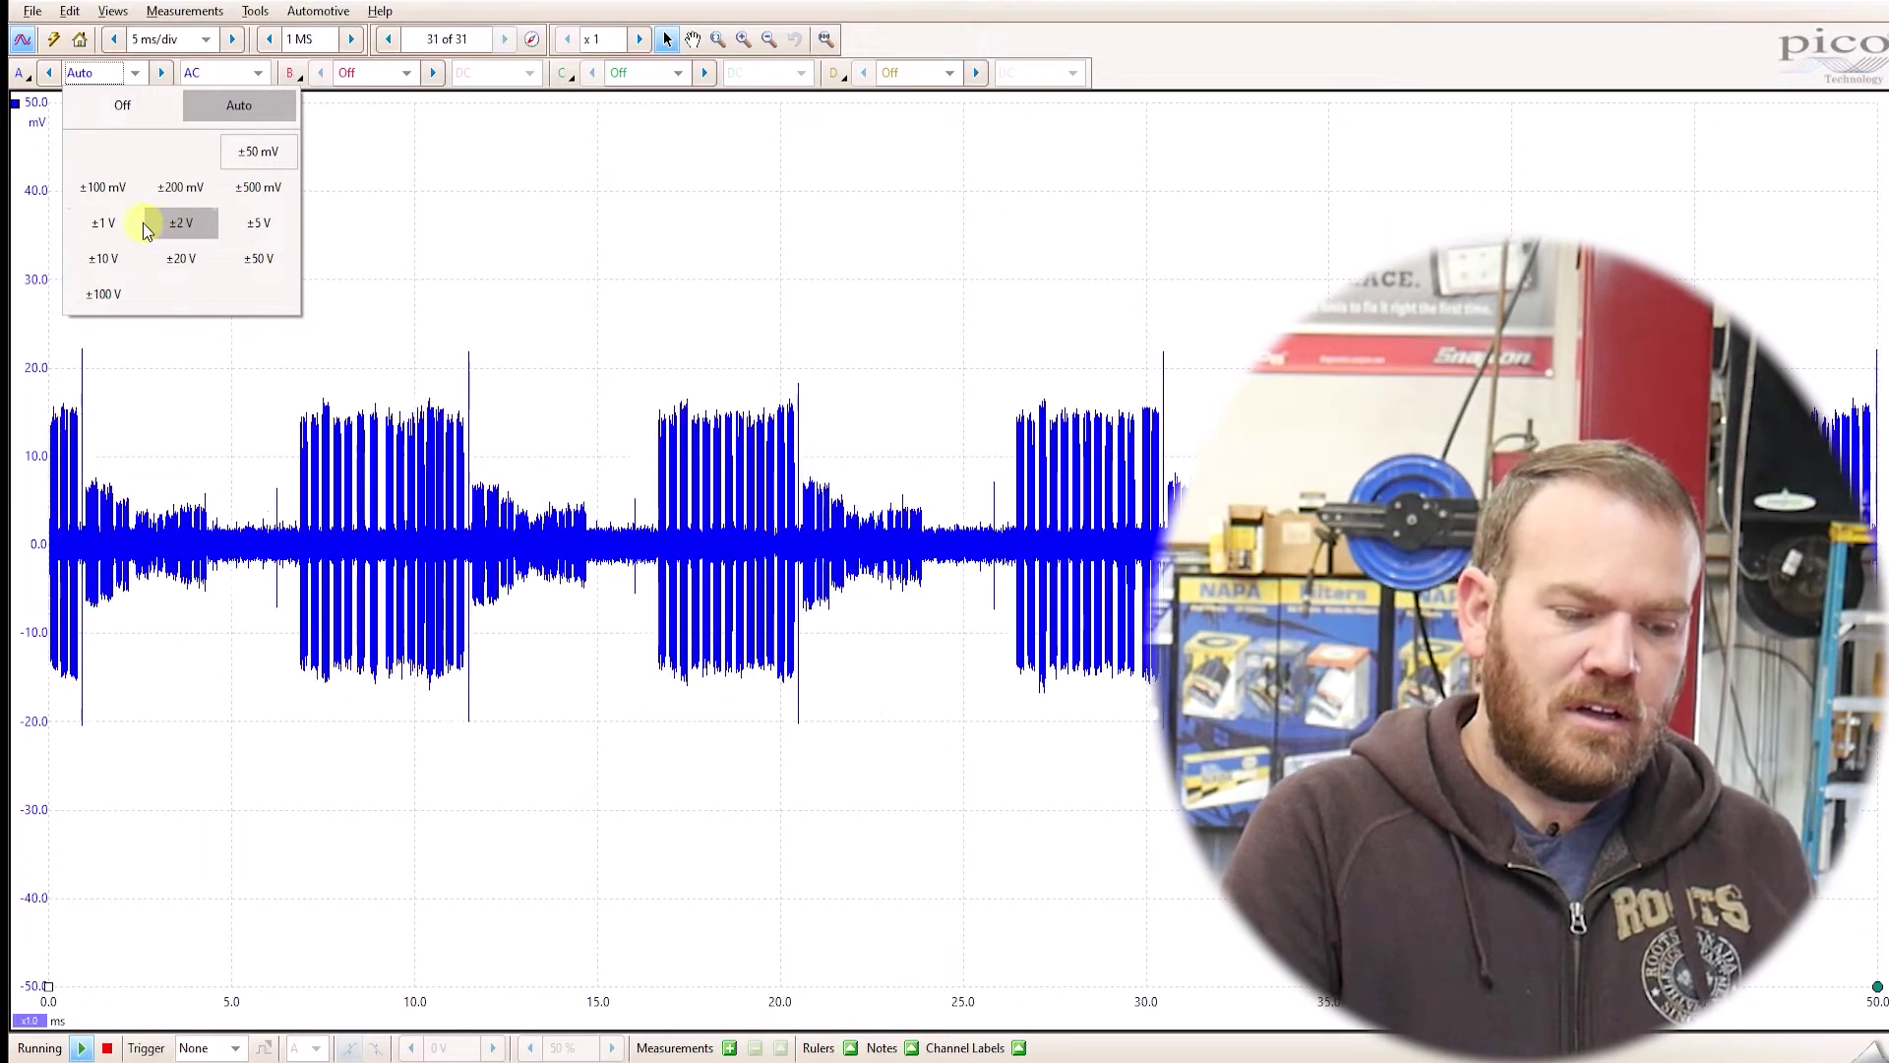
click(119, 226)
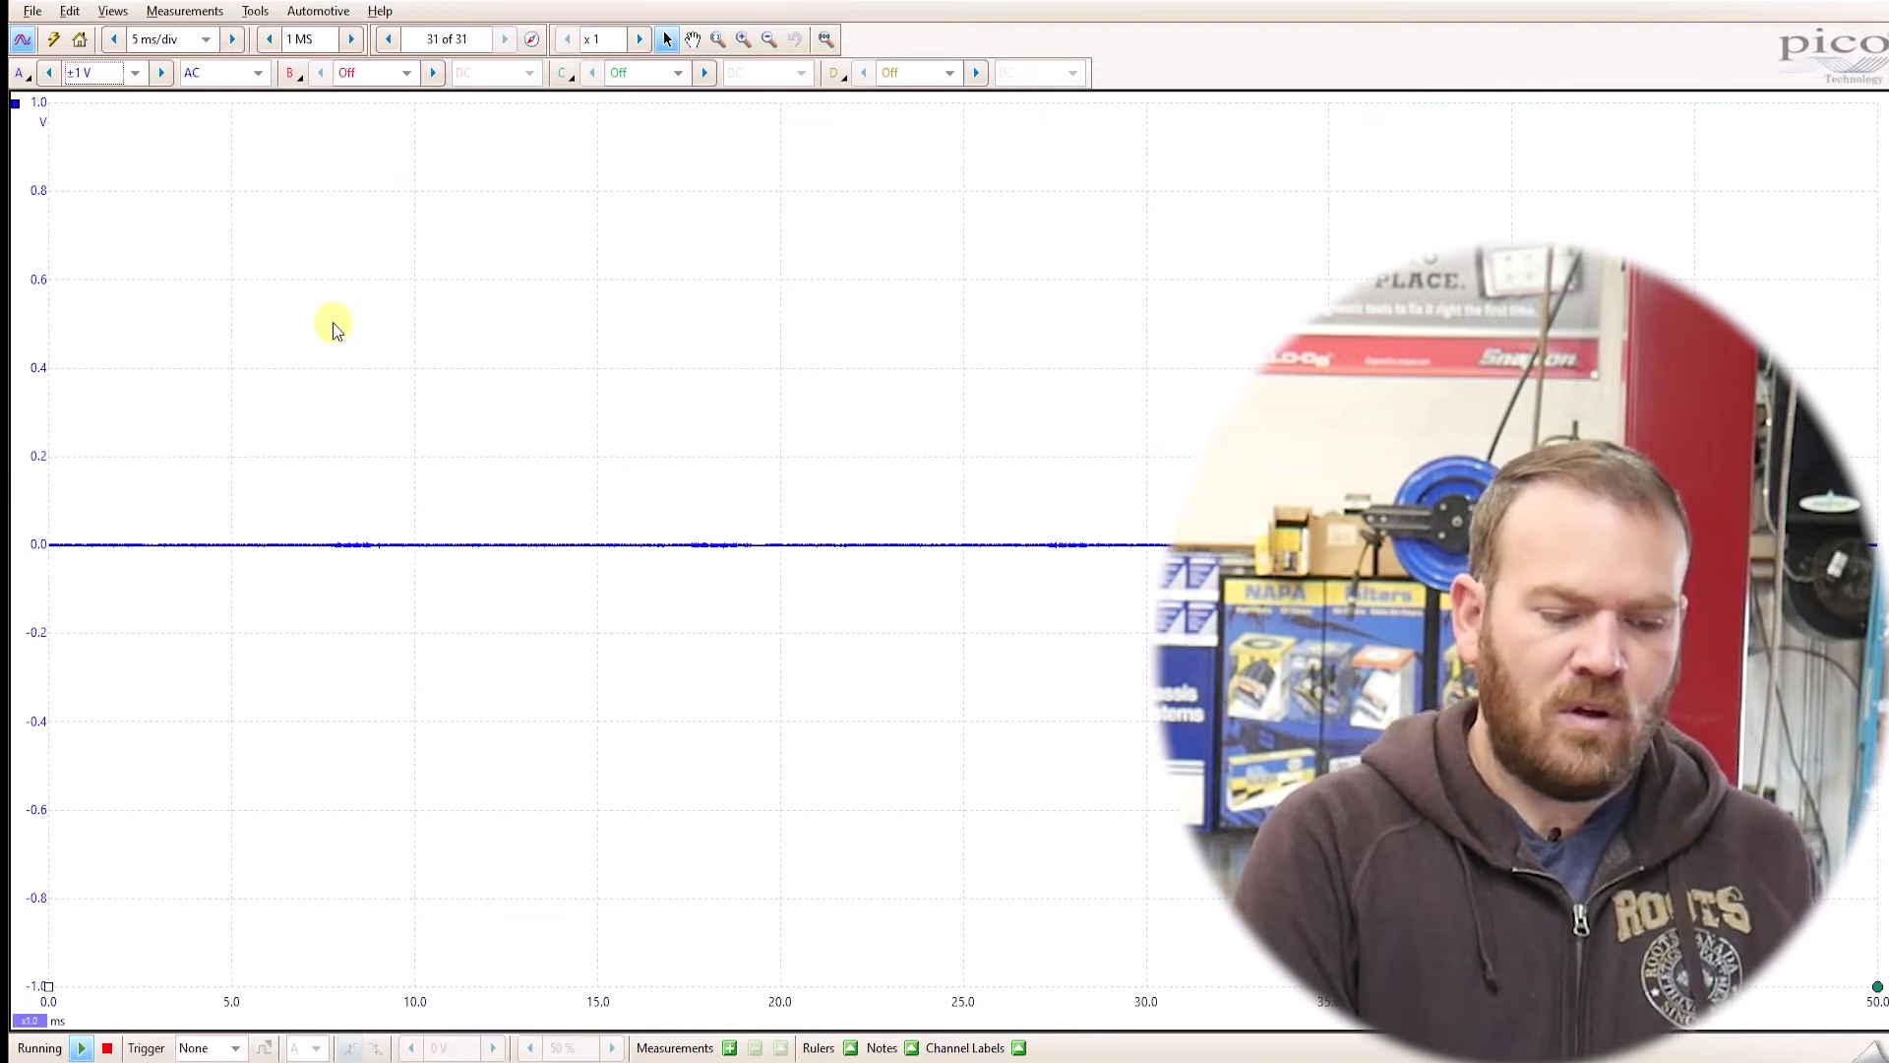
- Step the timebase up to 1 s/div
click(232, 40)
click(232, 41)
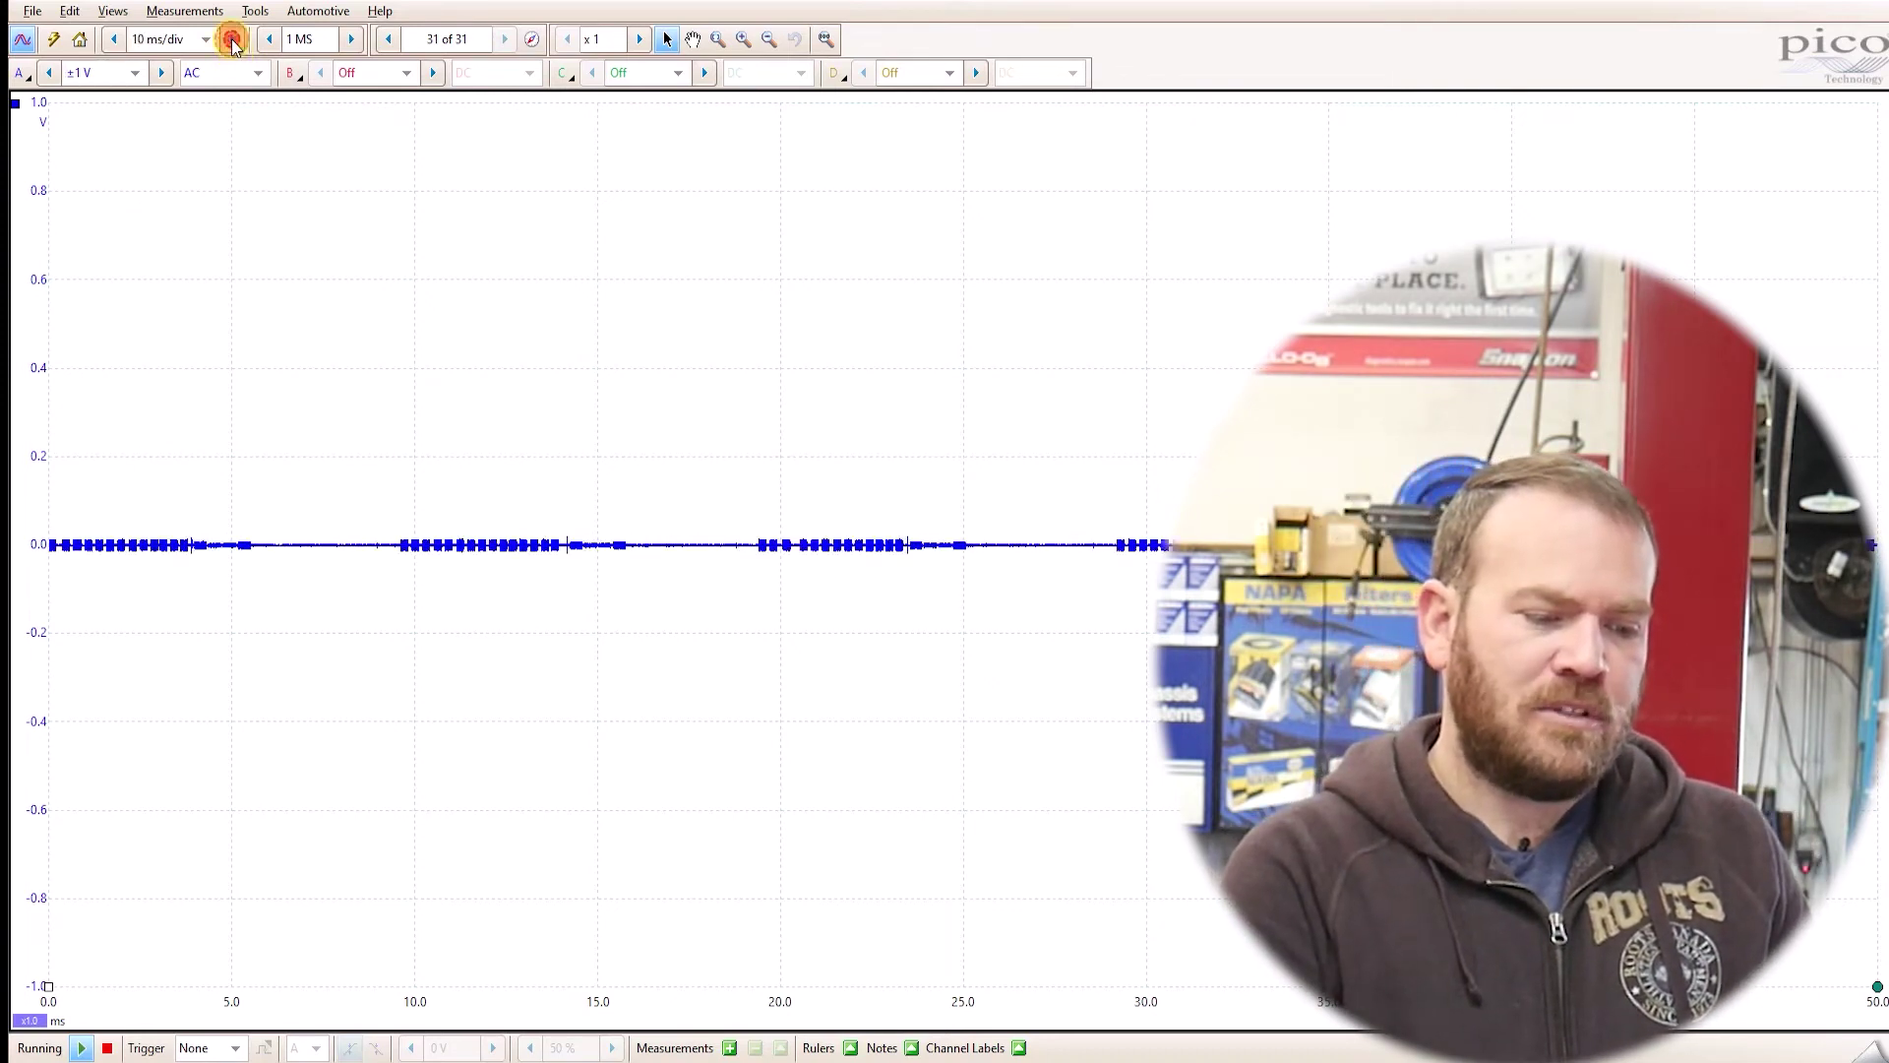
click(232, 40)
click(233, 40)
click(232, 40)
click(232, 40)
click(232, 40)
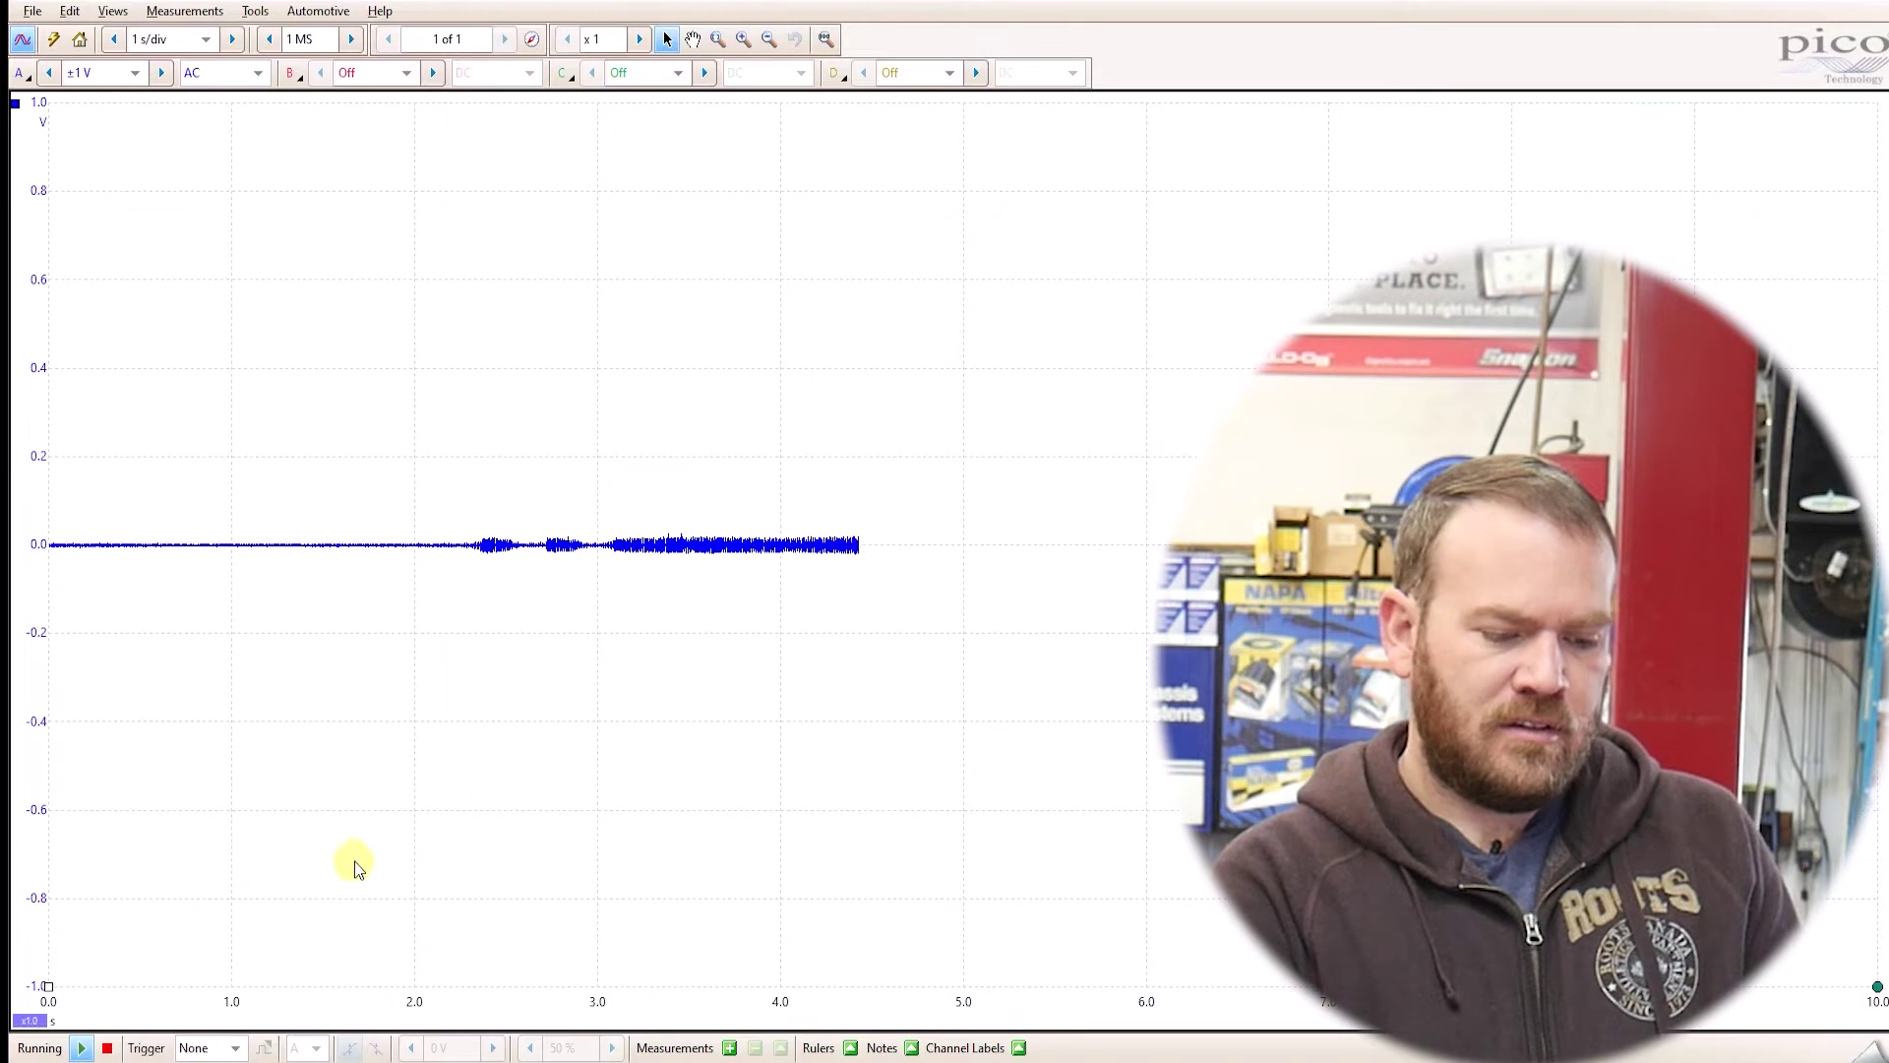
- Set the trigger mode to Repeat and move the trigger point near the left edge
click(218, 1049)
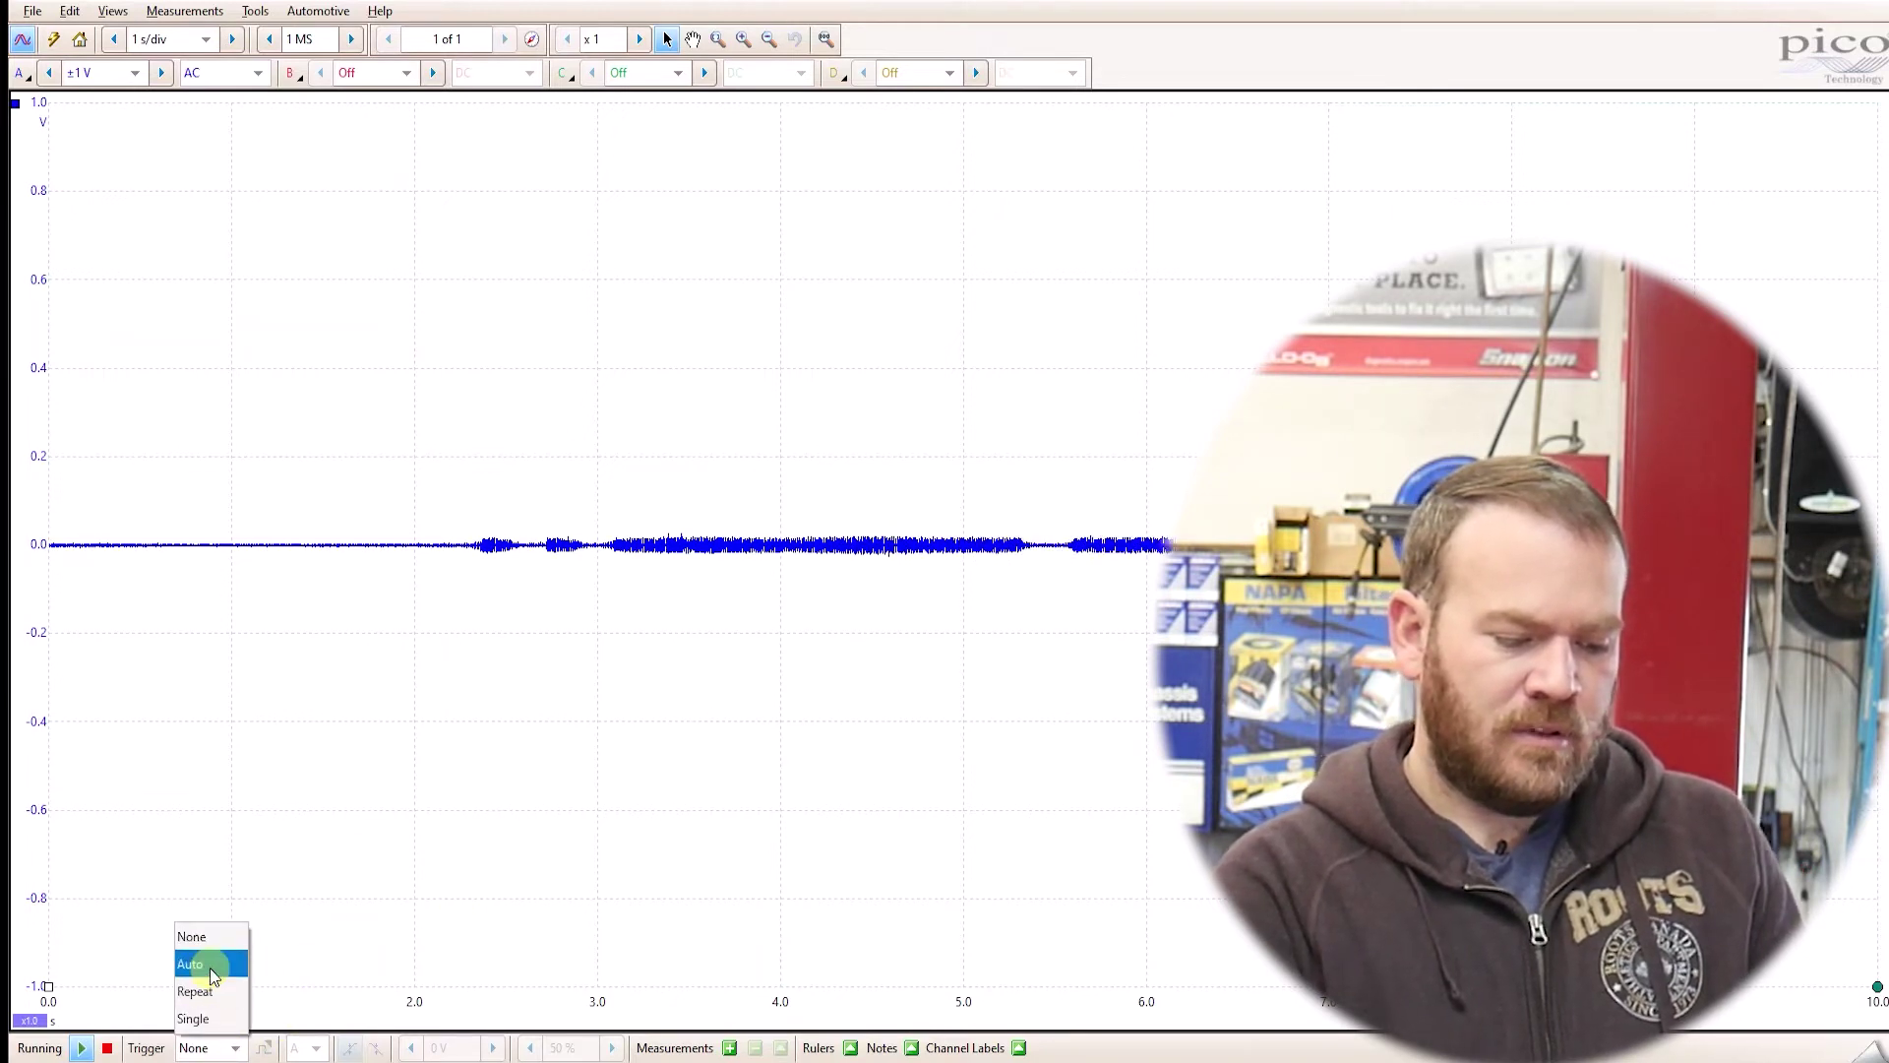
click(212, 989)
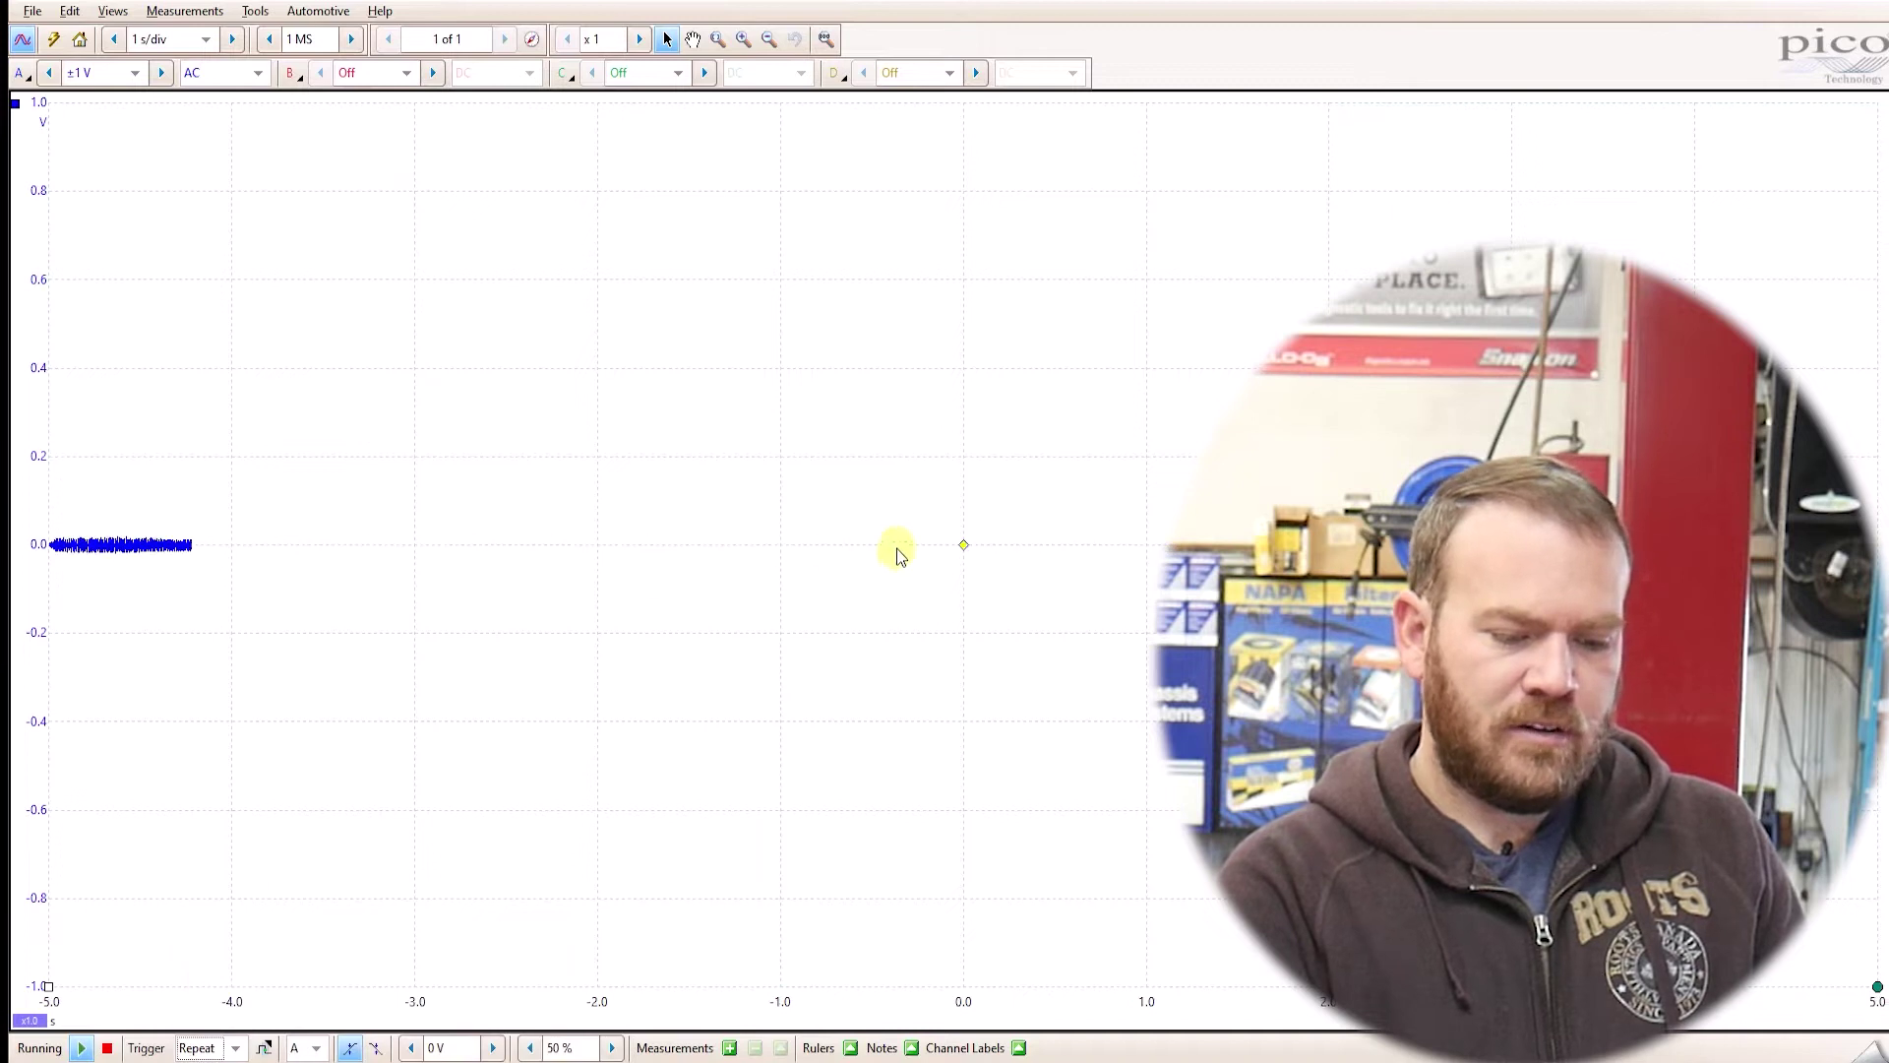
click(963, 545)
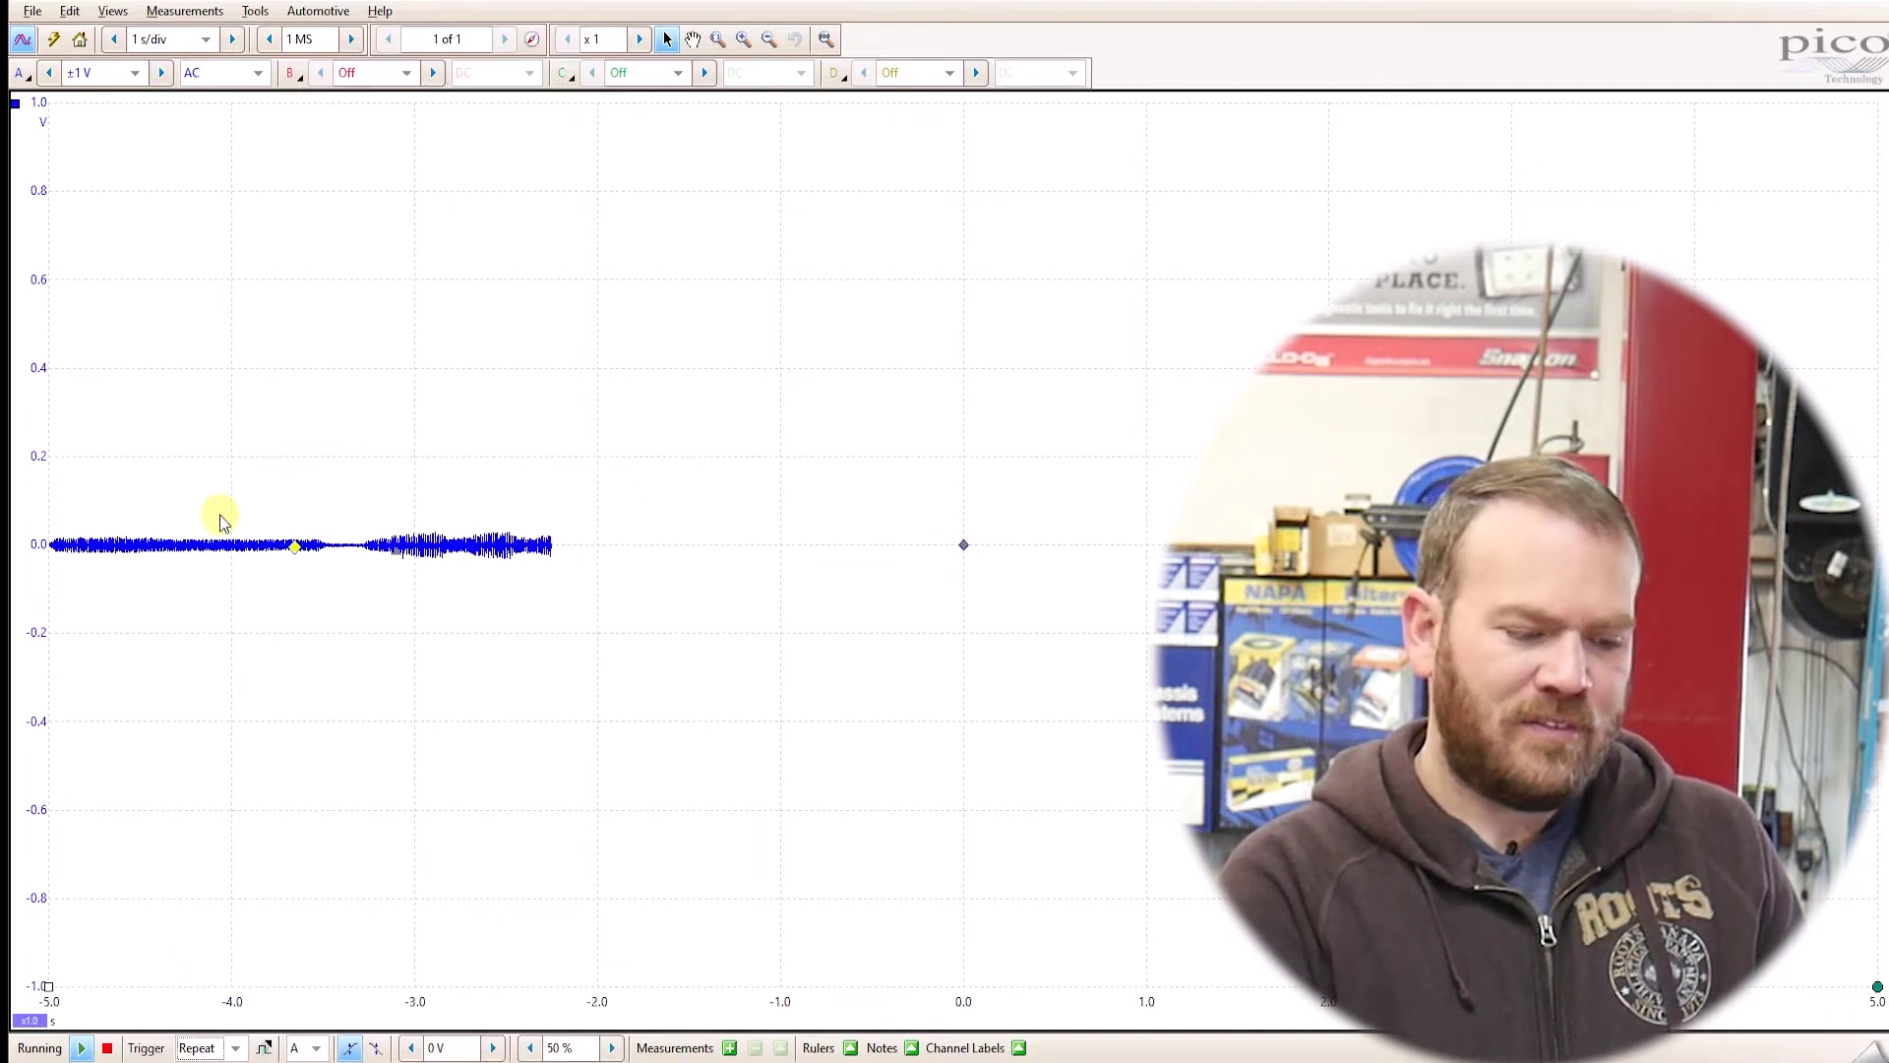
drag(133, 526, 106, 573)
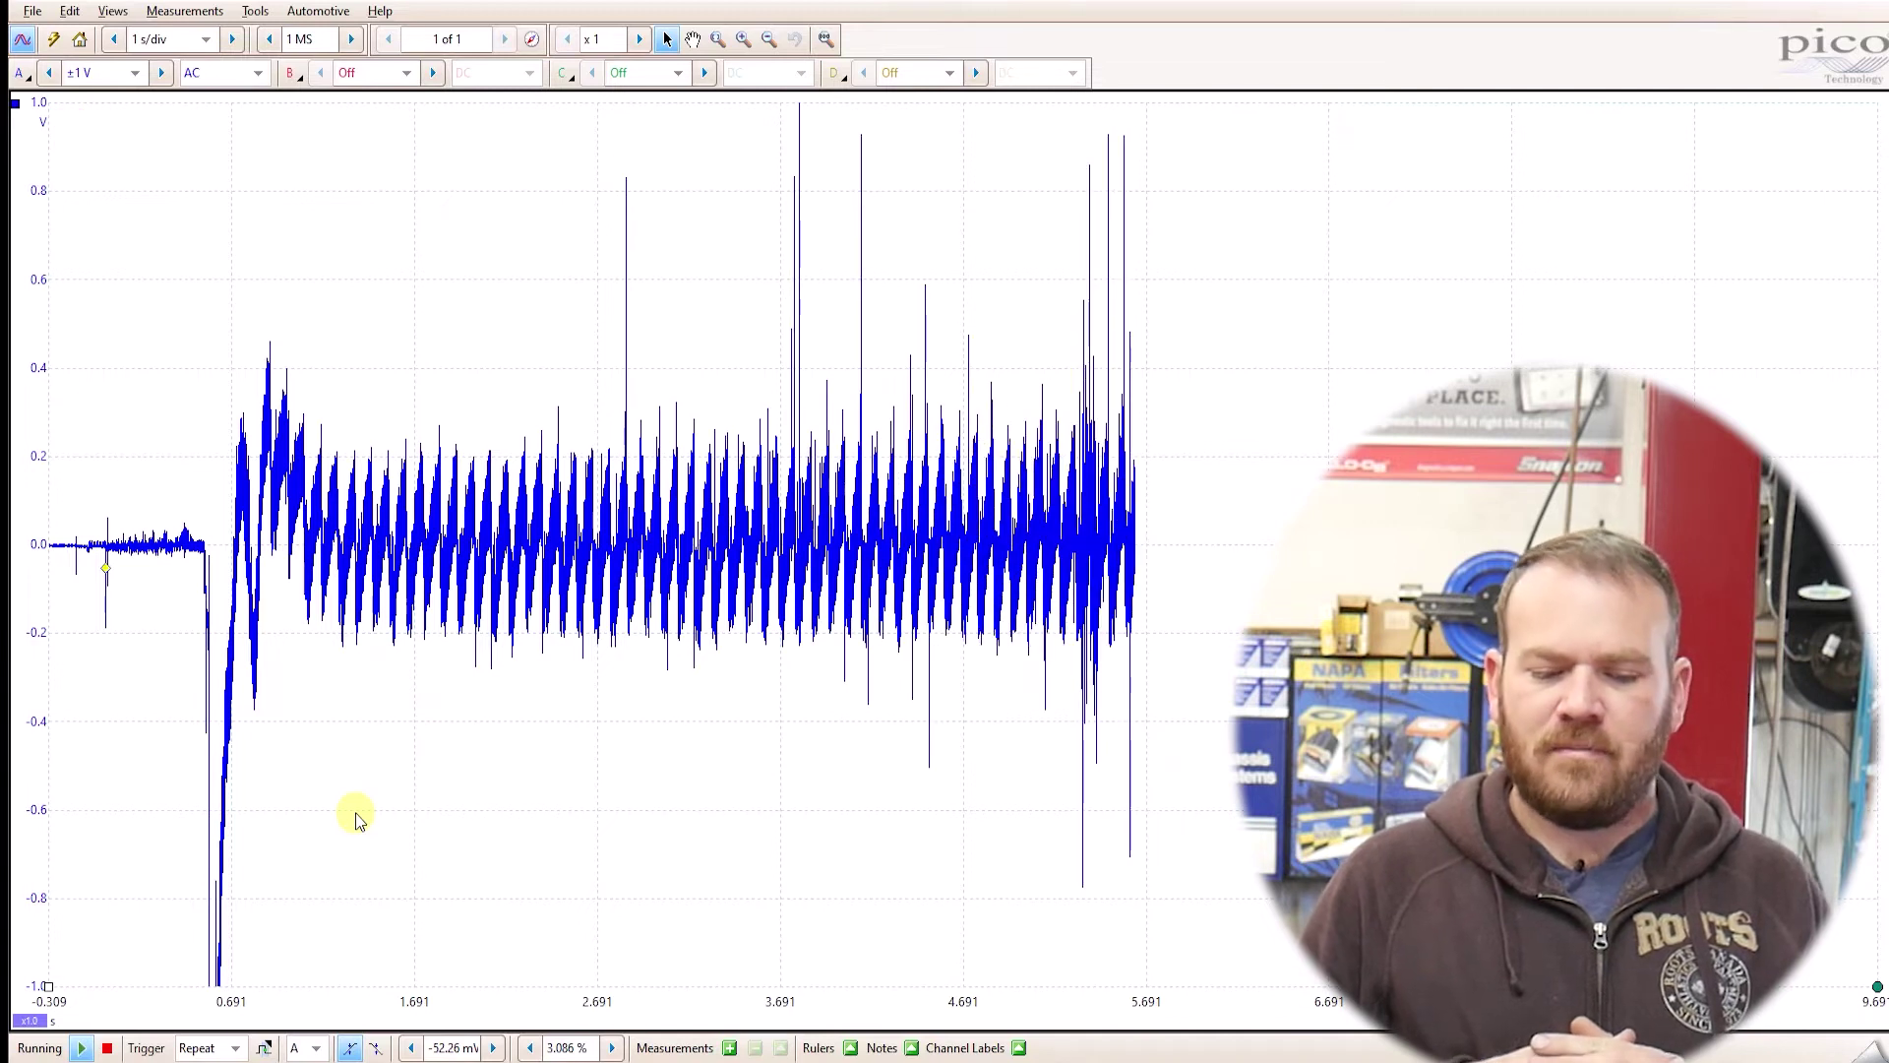
- Stop the capture to freeze the cranking waveform
key(space)
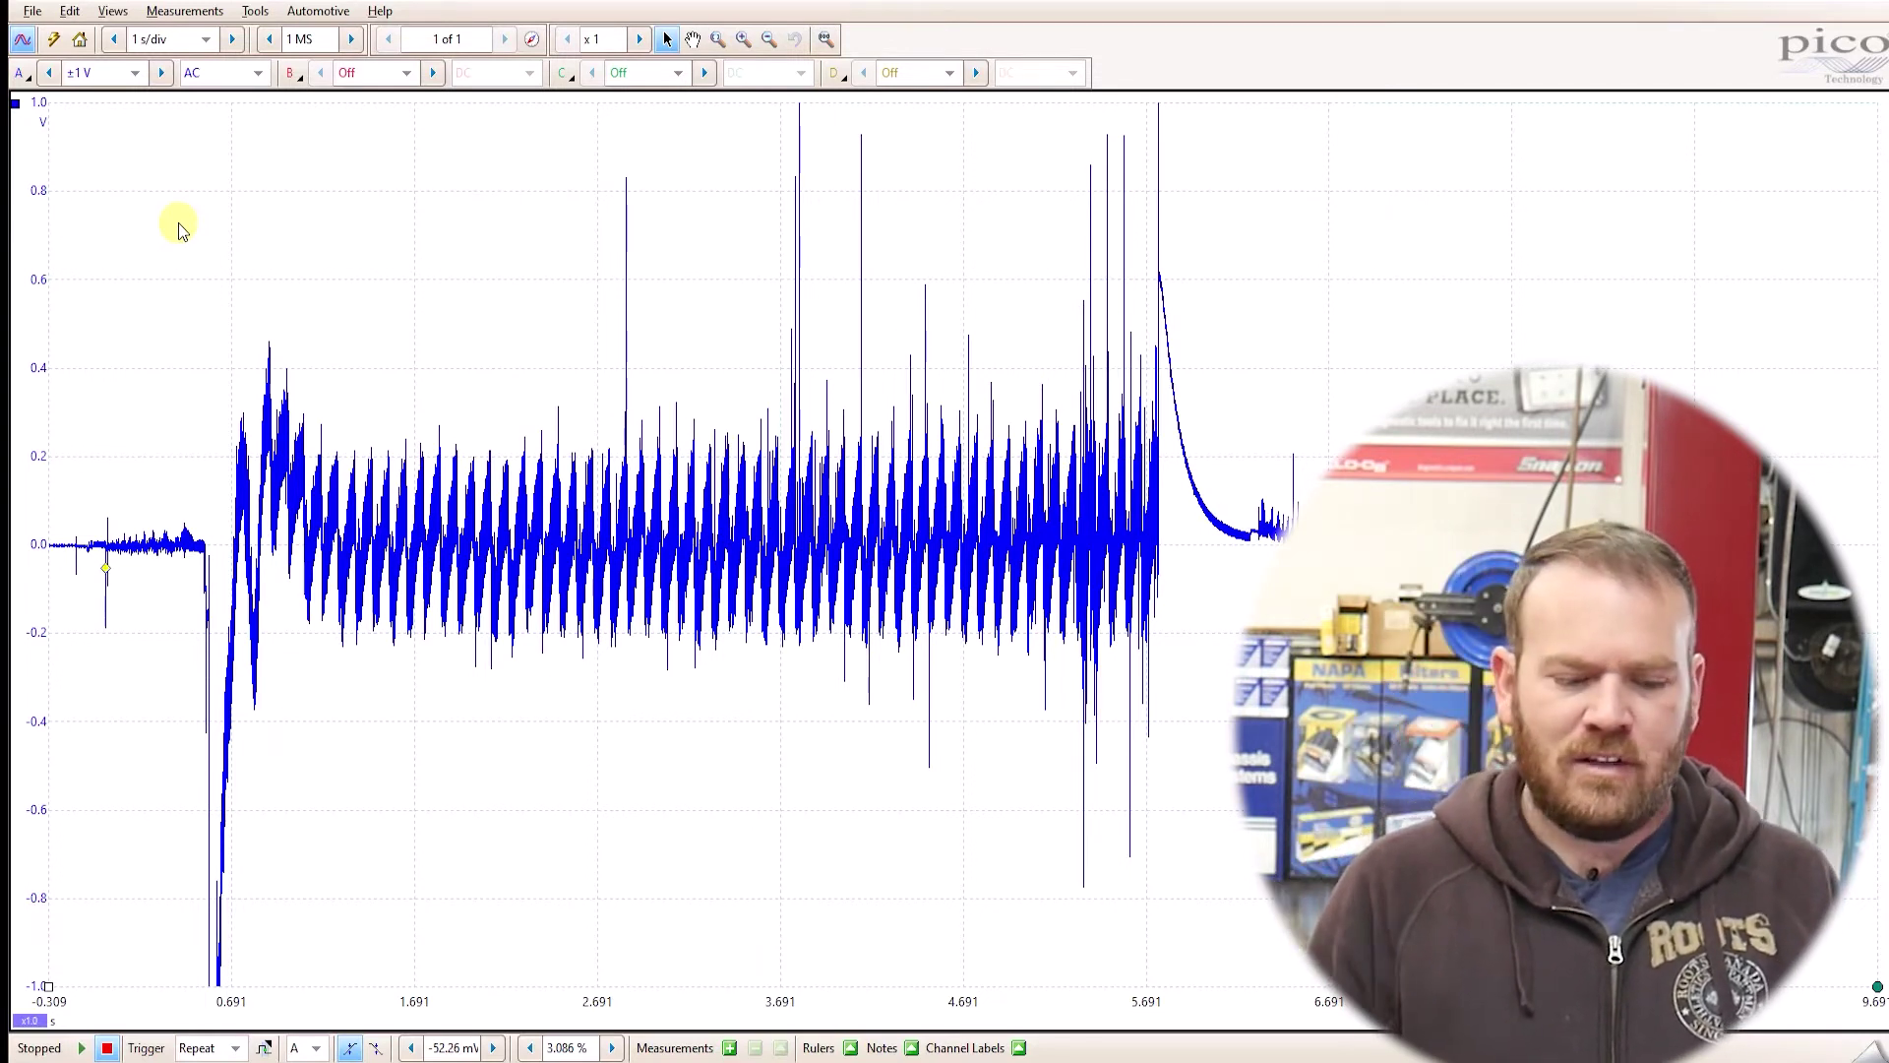
- Zoom into the cranking compression pulses and enable channel A's 1 kHz low-pass filter, keeping x1 probe
click(718, 39)
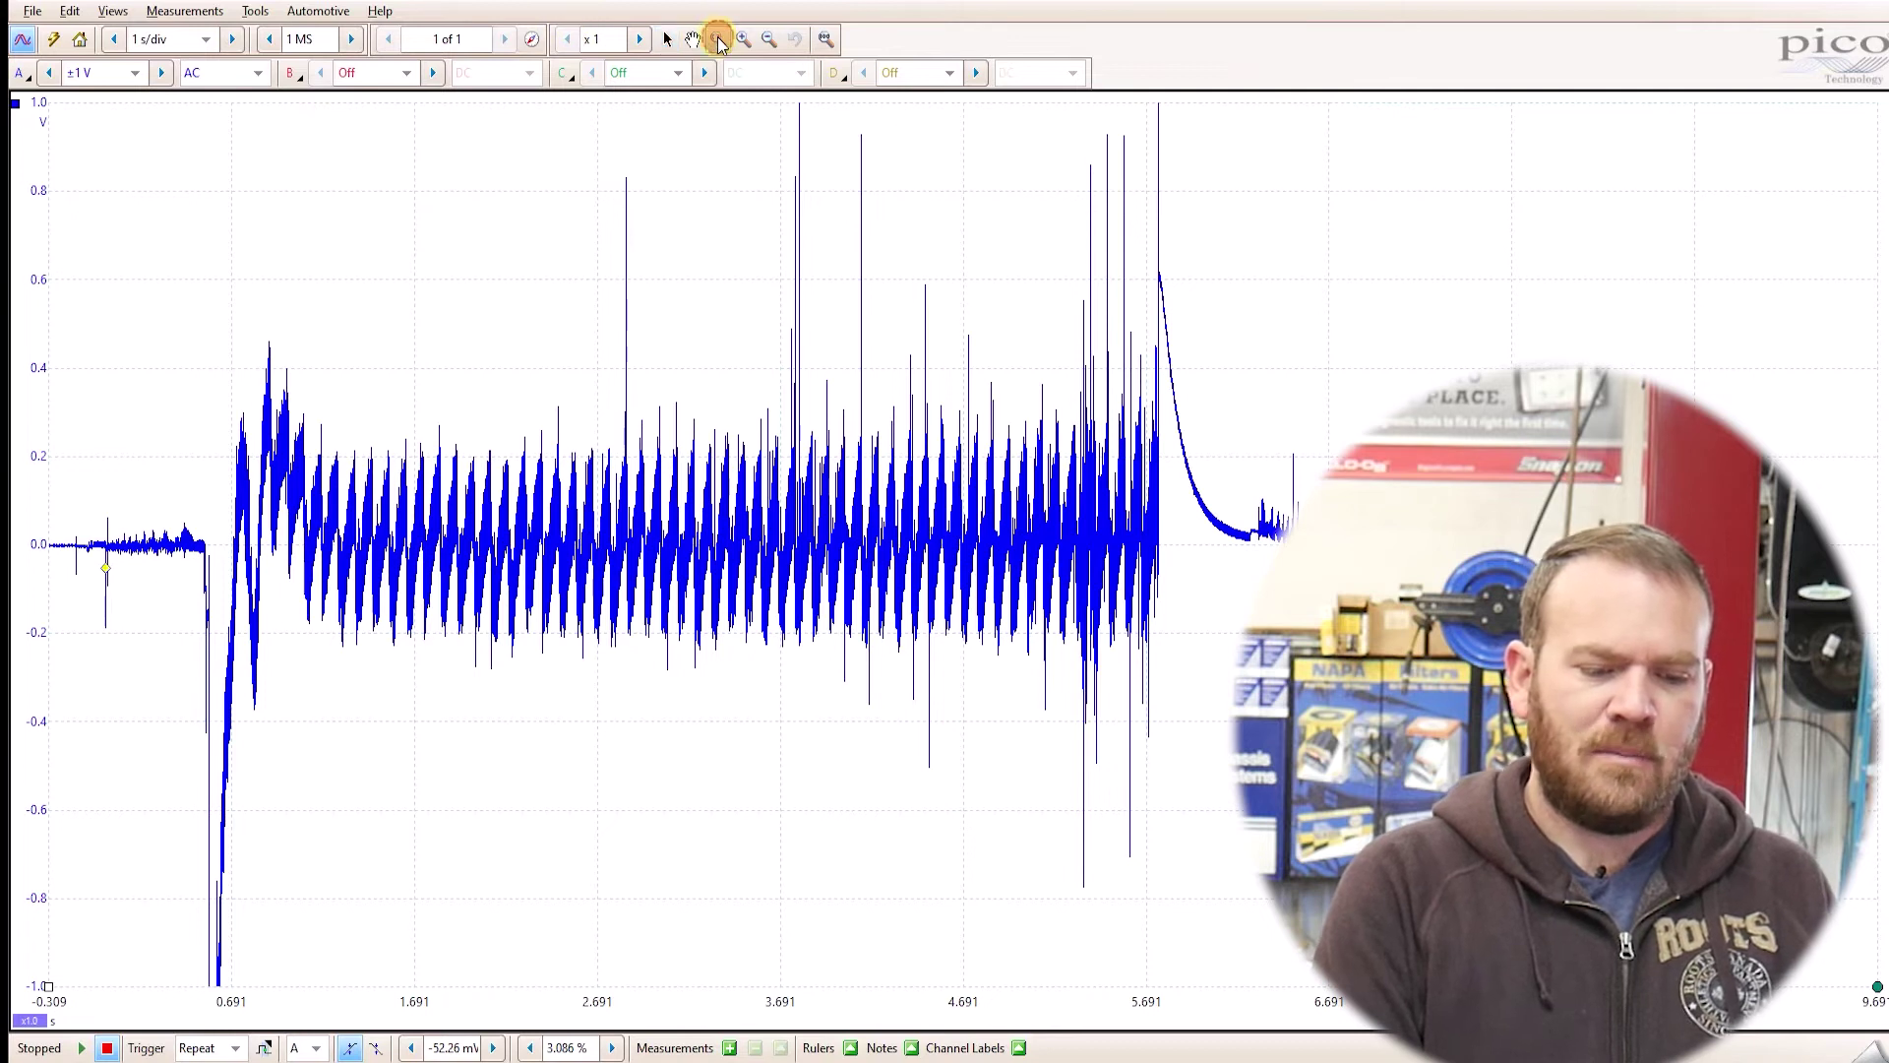
drag(349, 371, 987, 671)
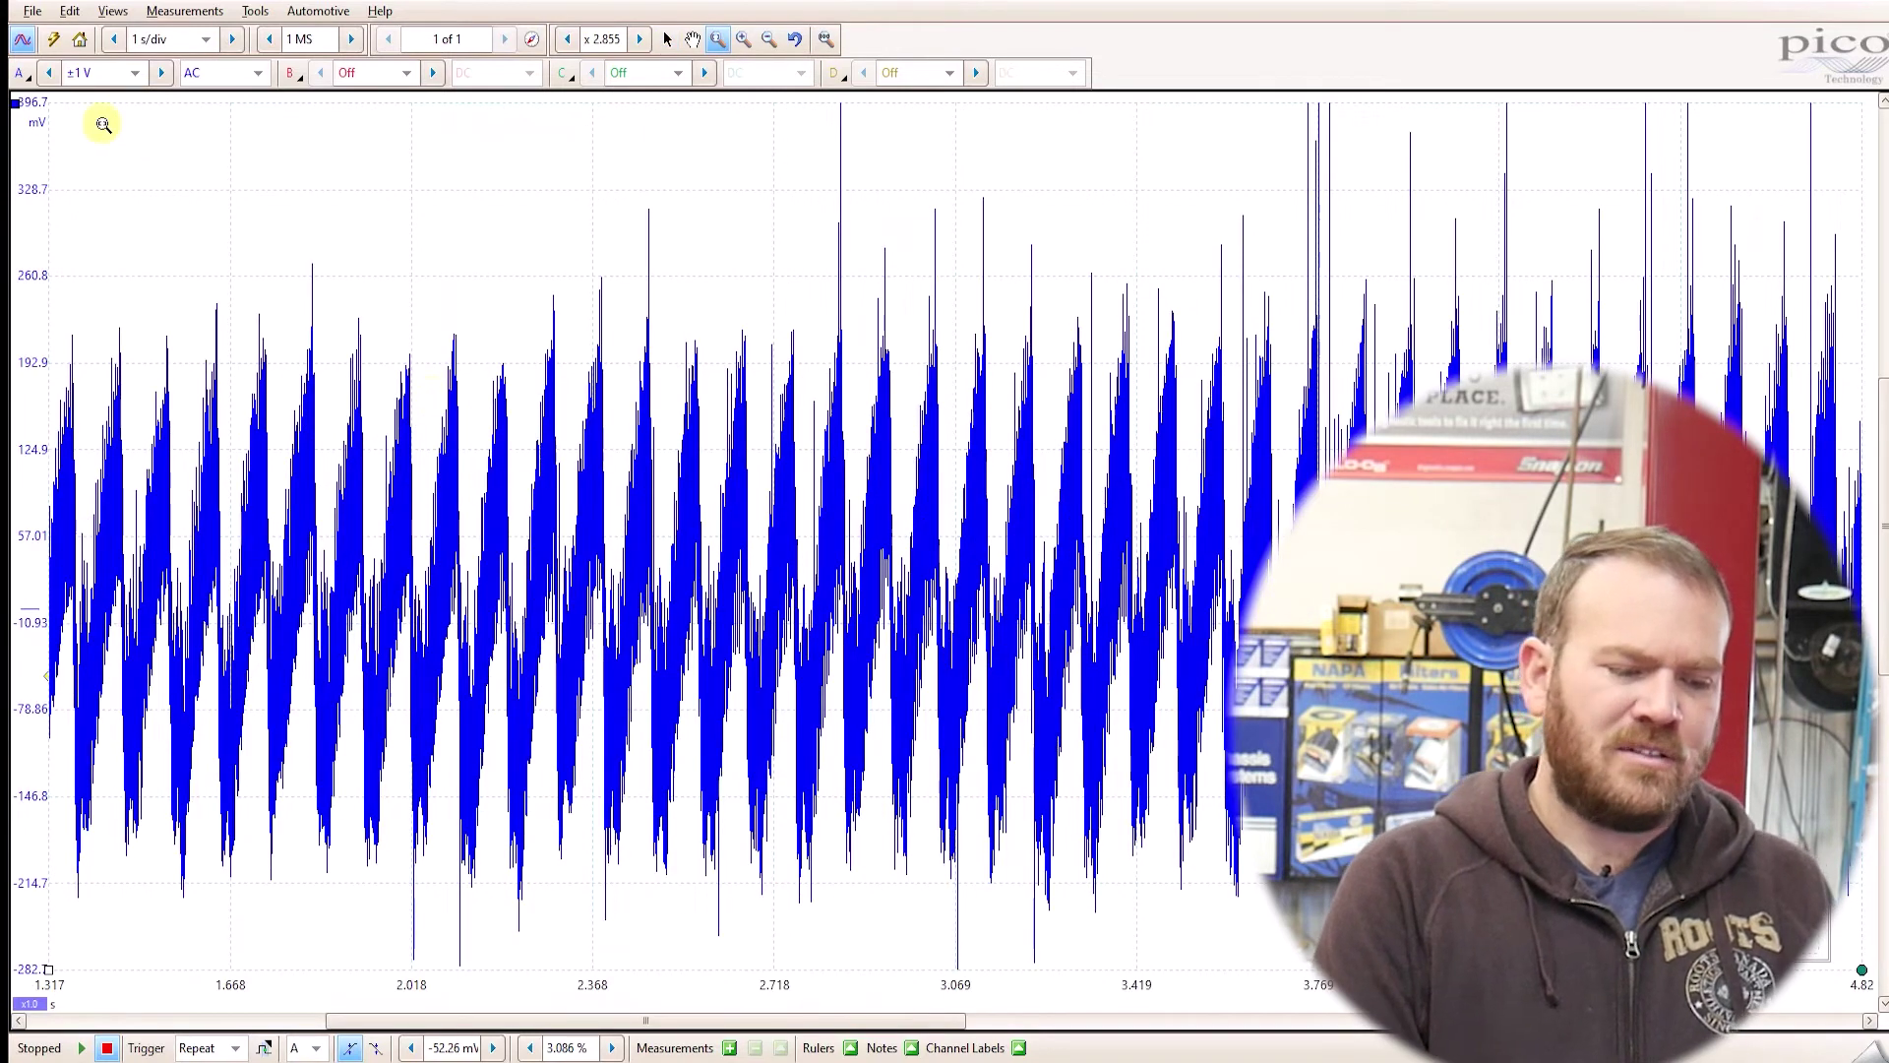
click(24, 74)
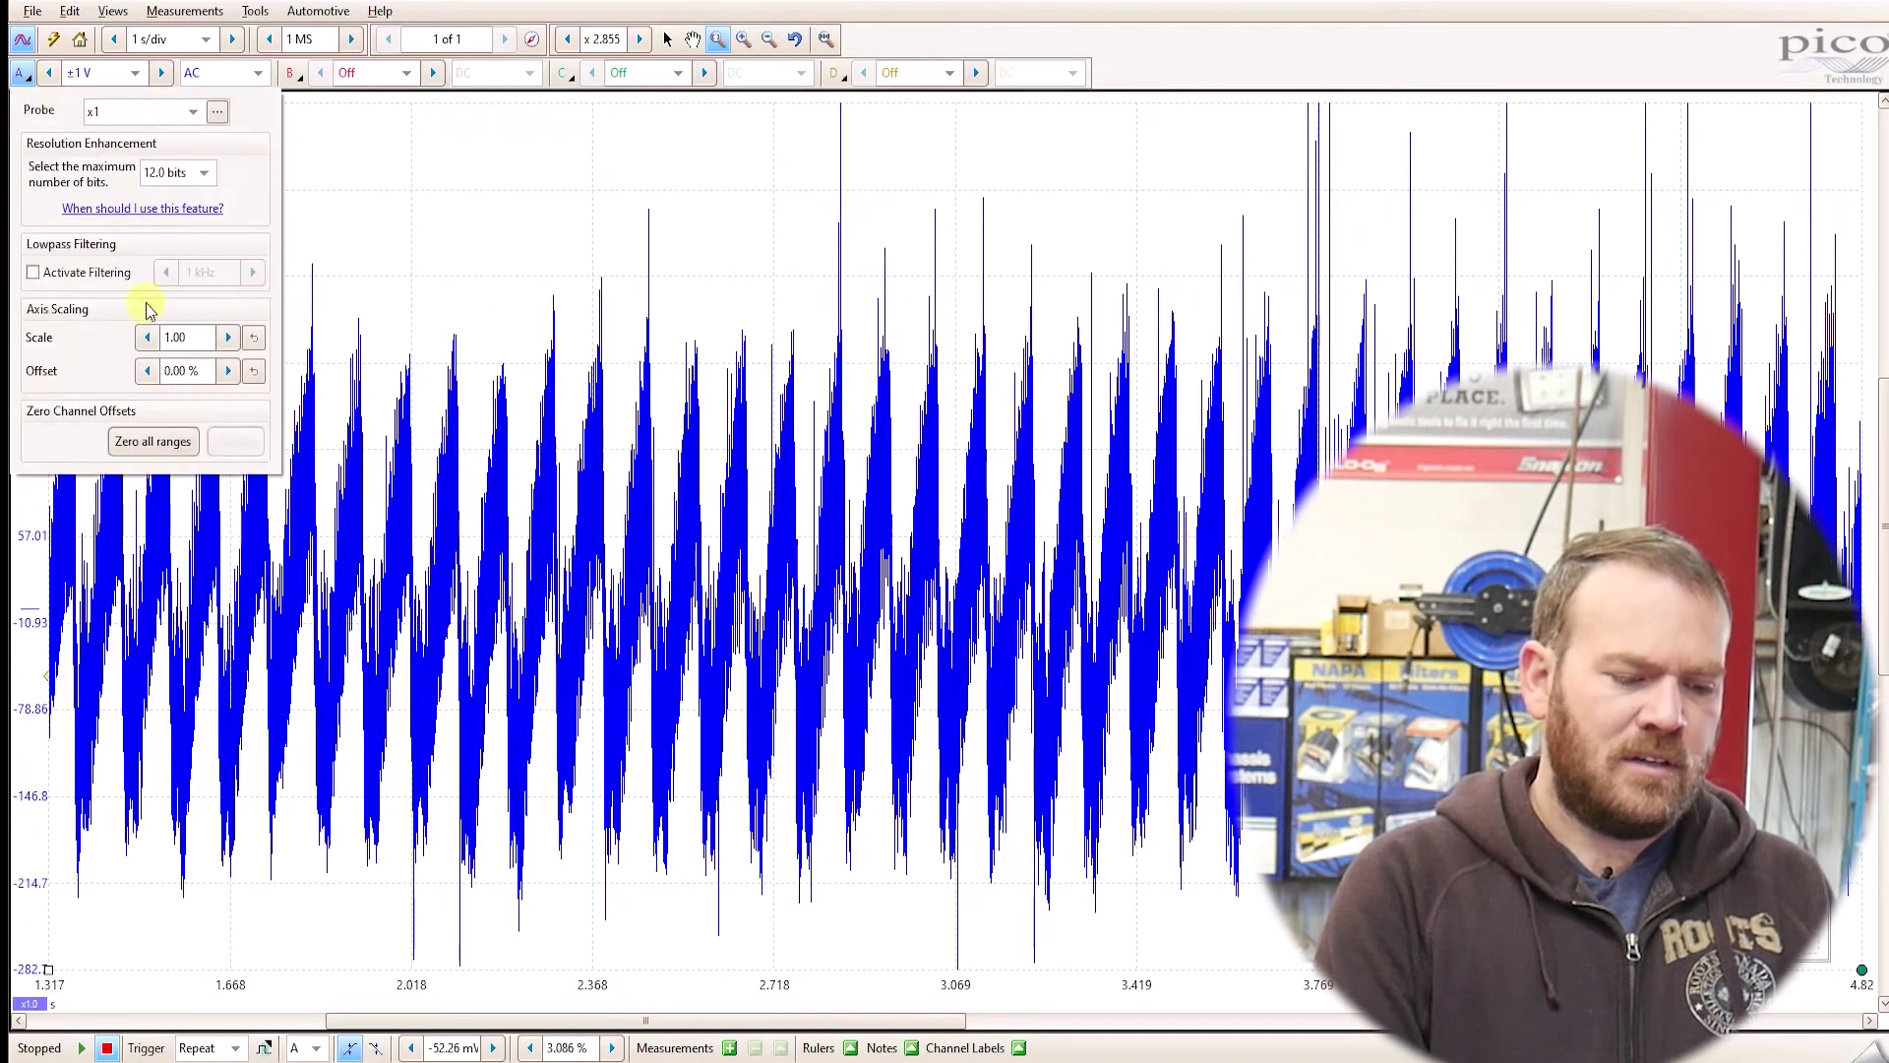
click(194, 113)
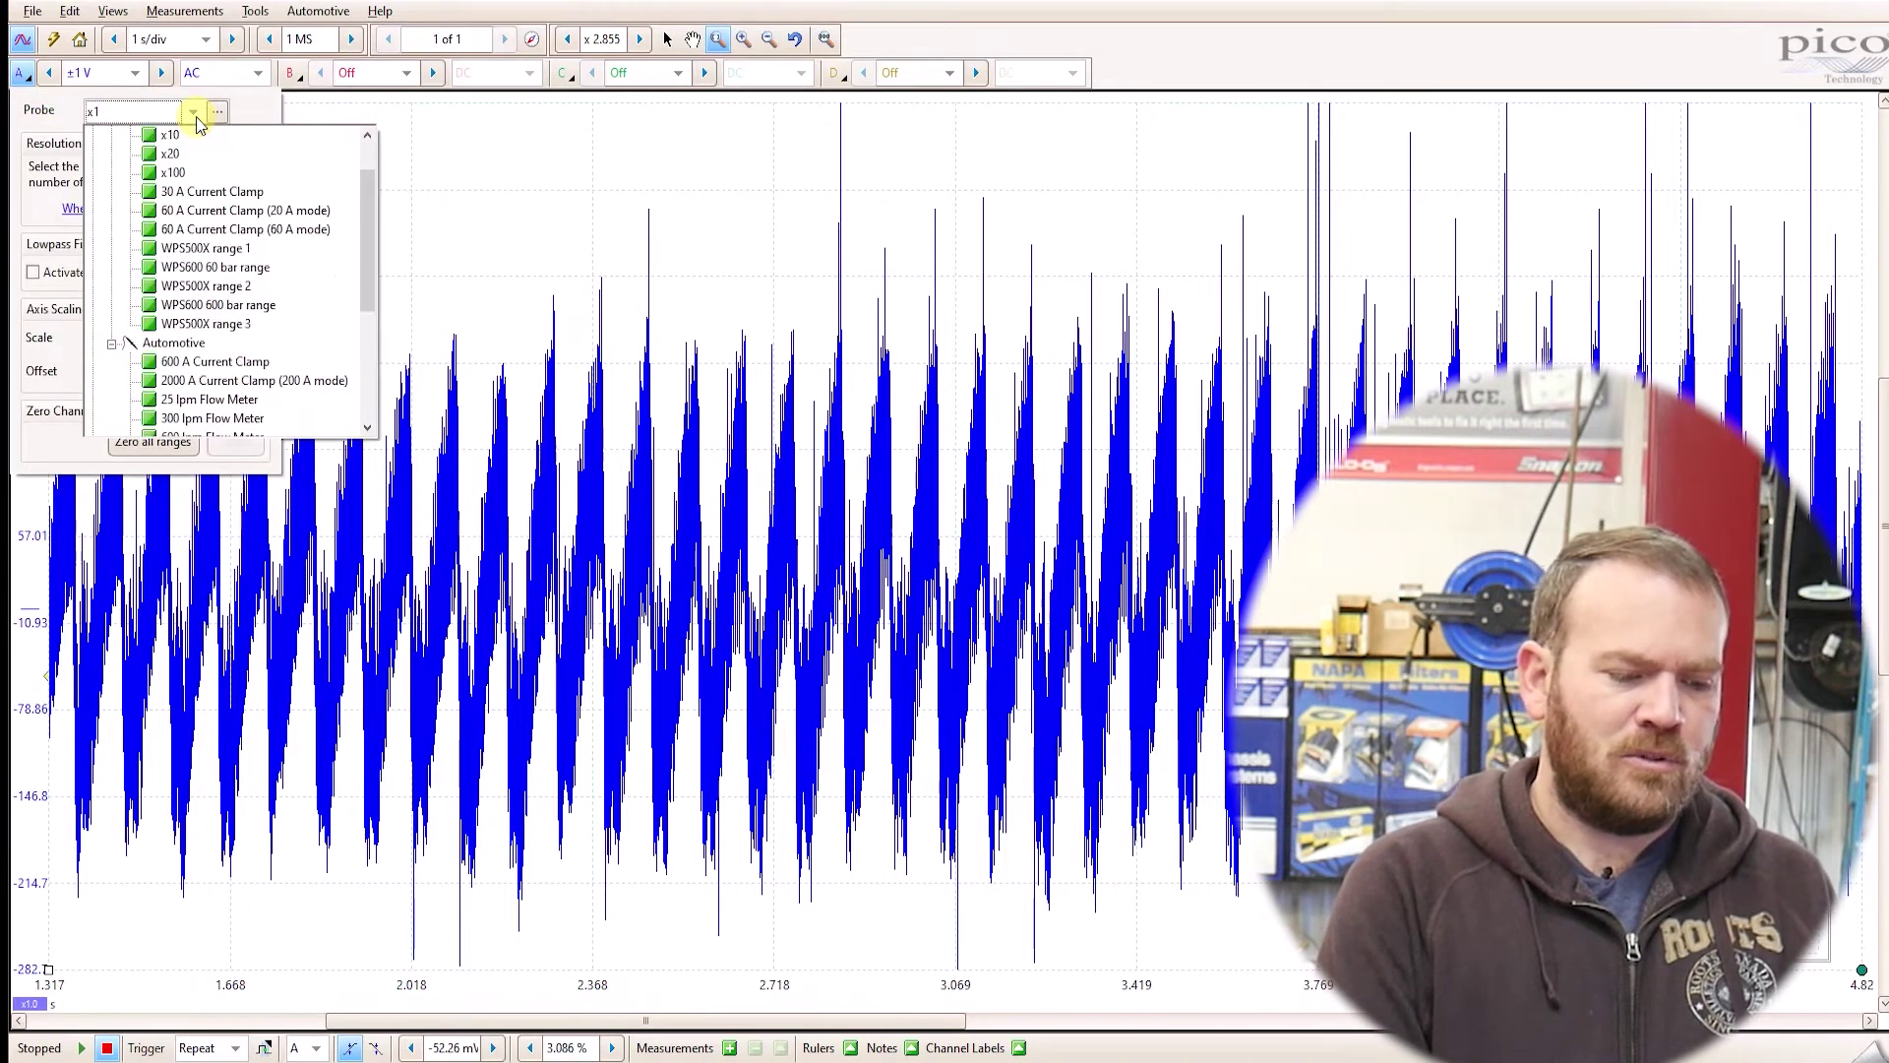
click(244, 122)
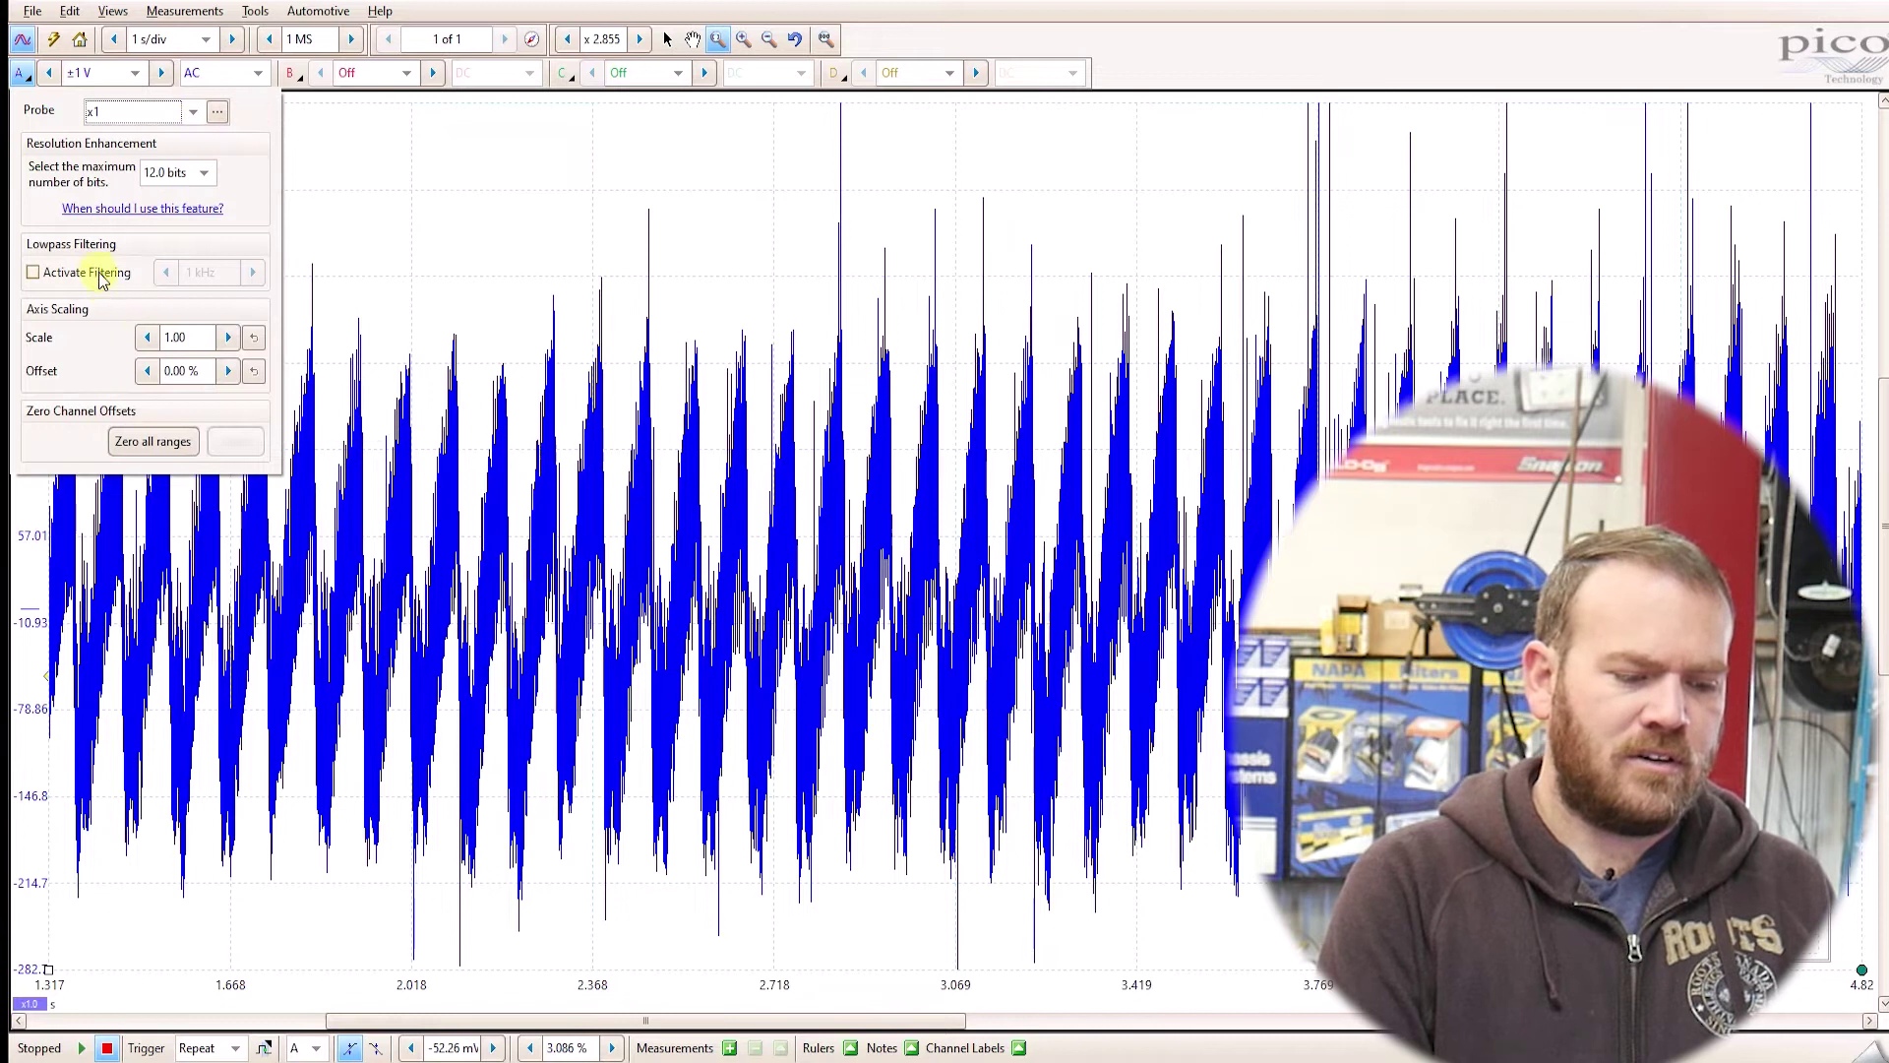
click(34, 272)
click(166, 273)
click(397, 333)
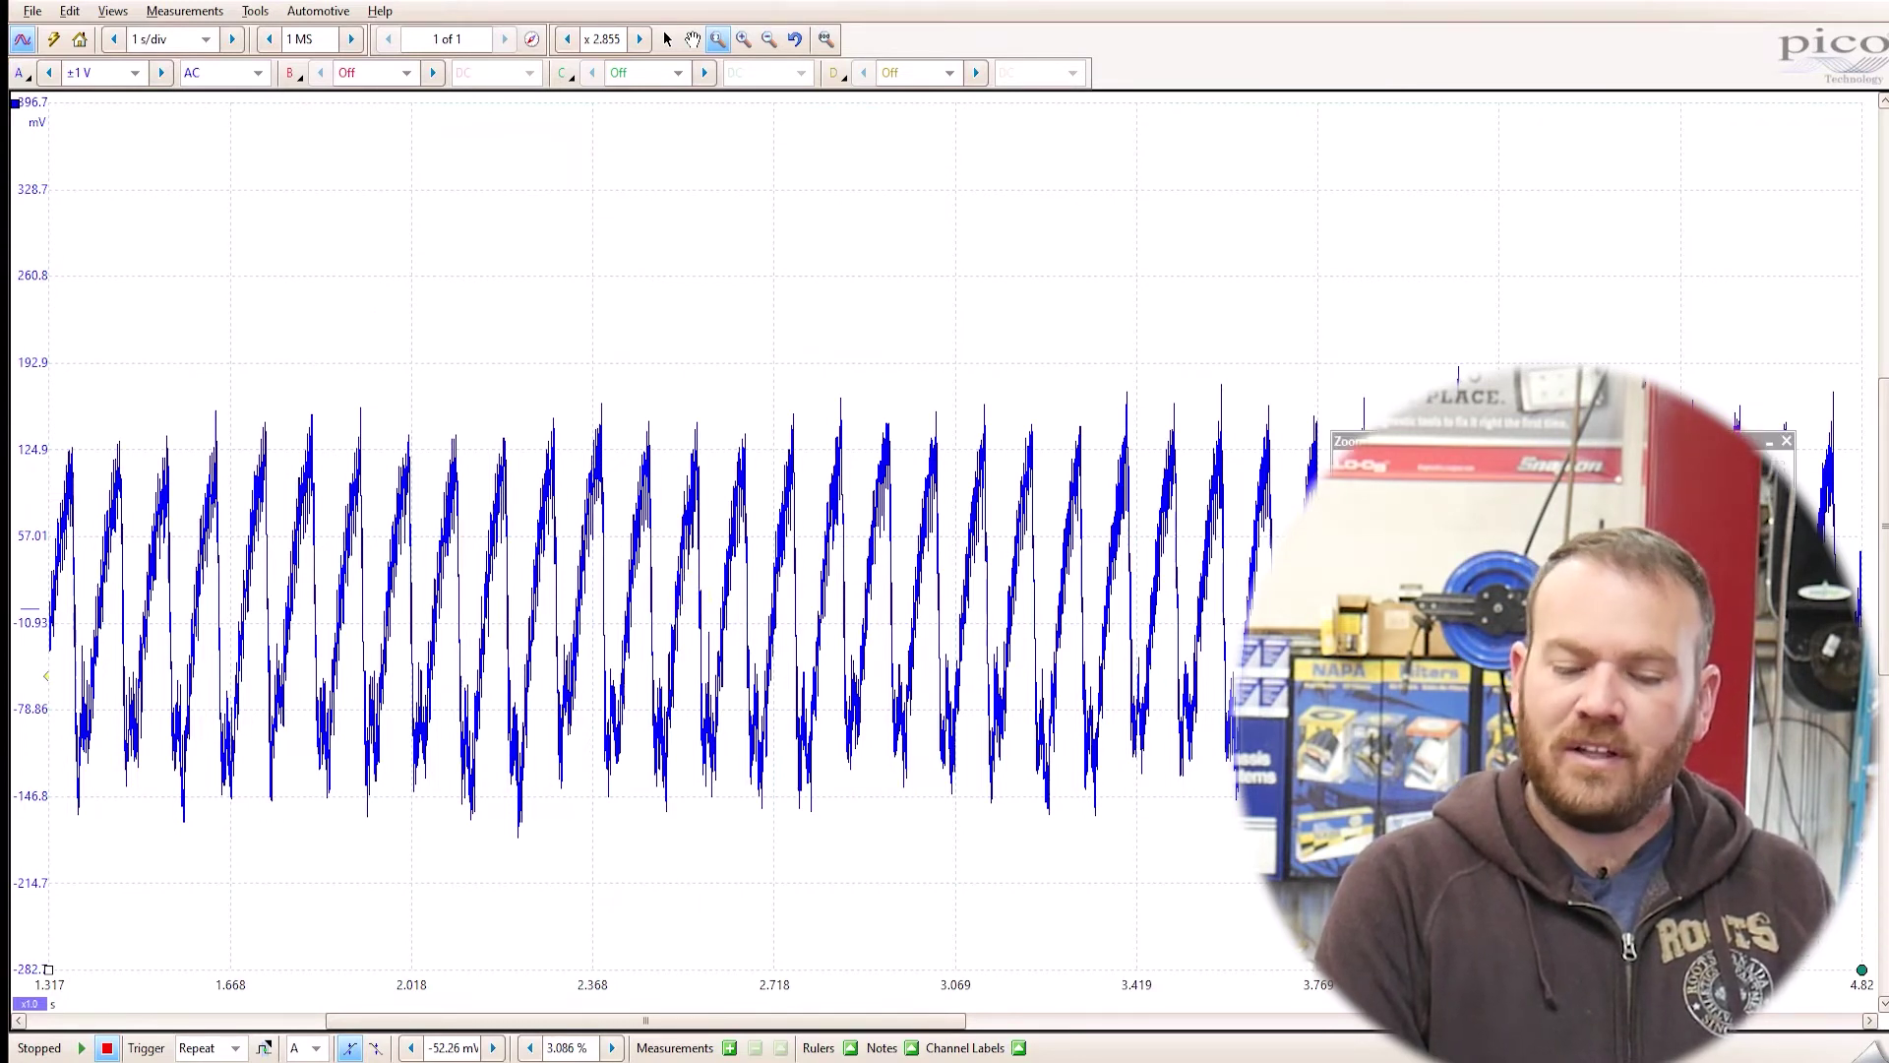
- Move the Zoom Overview aside and place a horizontal ruler on the troughs at −144.5 mV
drag(1497, 148, 1586, 99)
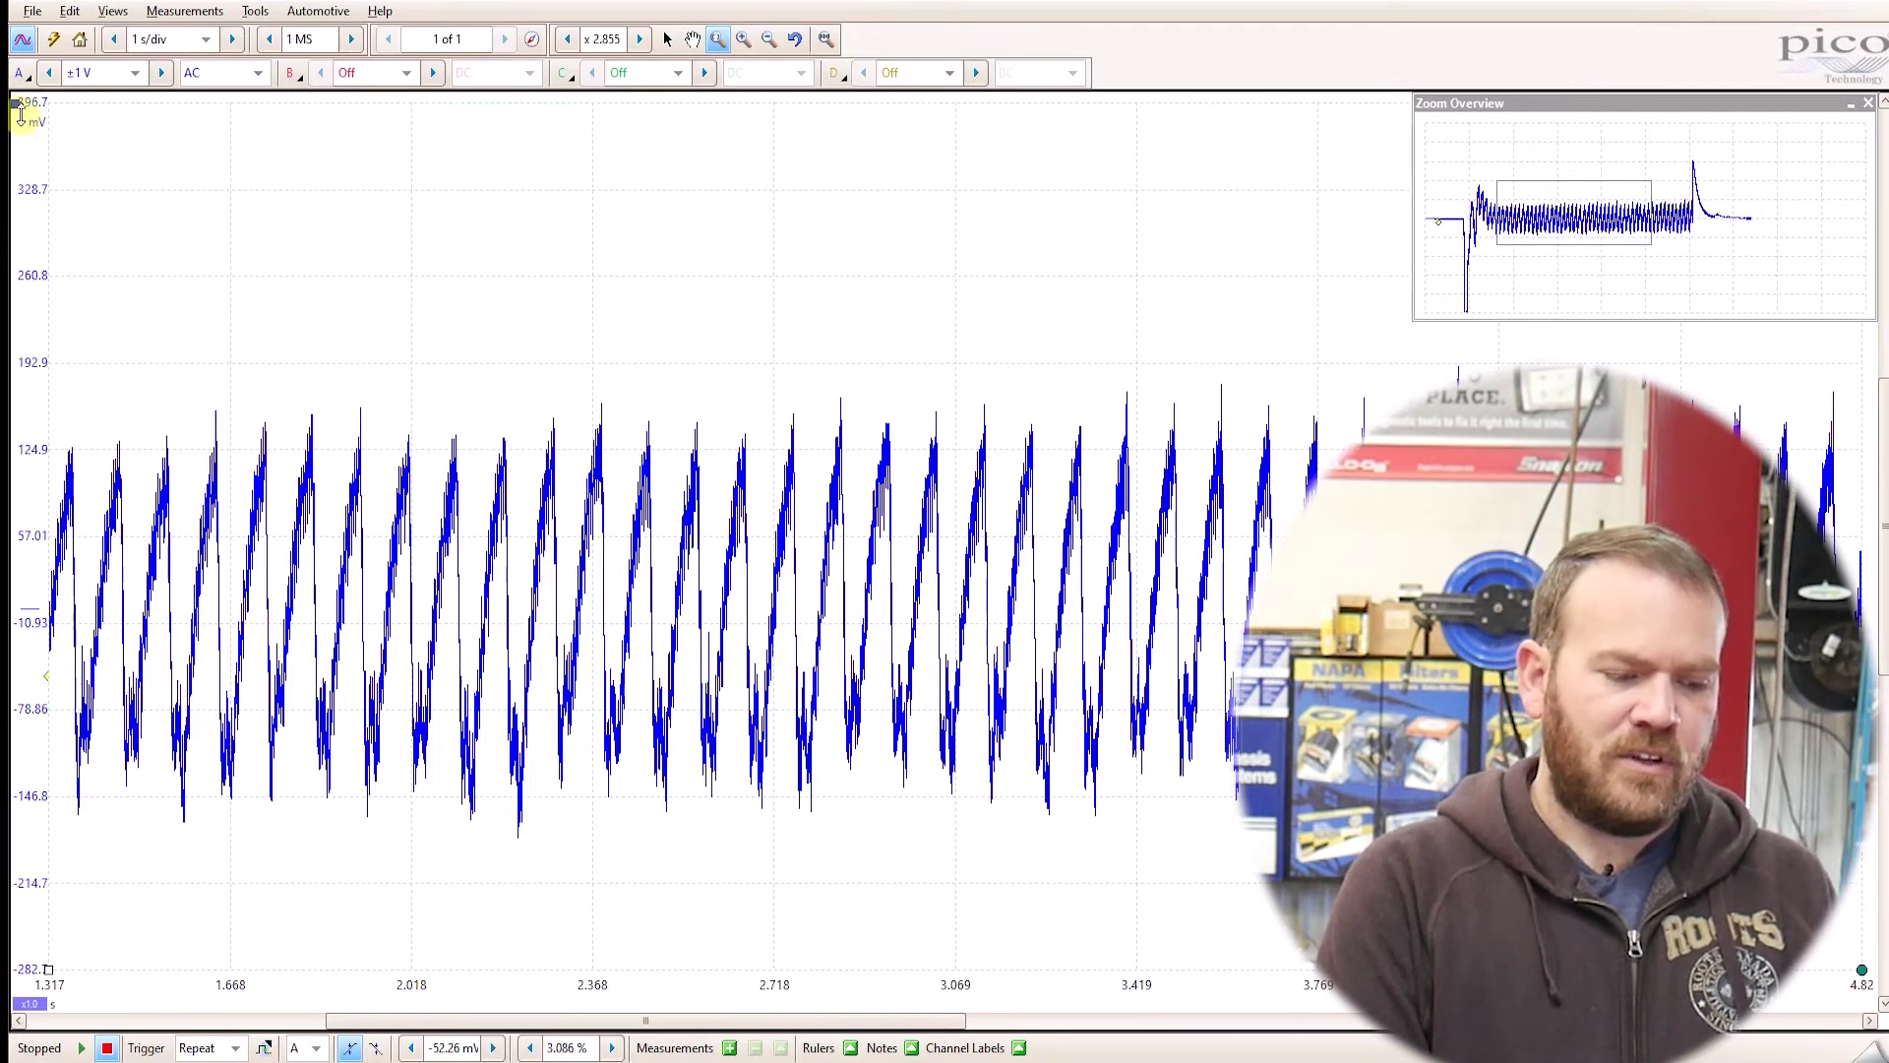
mouse_move(15, 104)
mouse_down()
mouse_move(133, 774)
mouse_move(182, 795)
mouse_up()
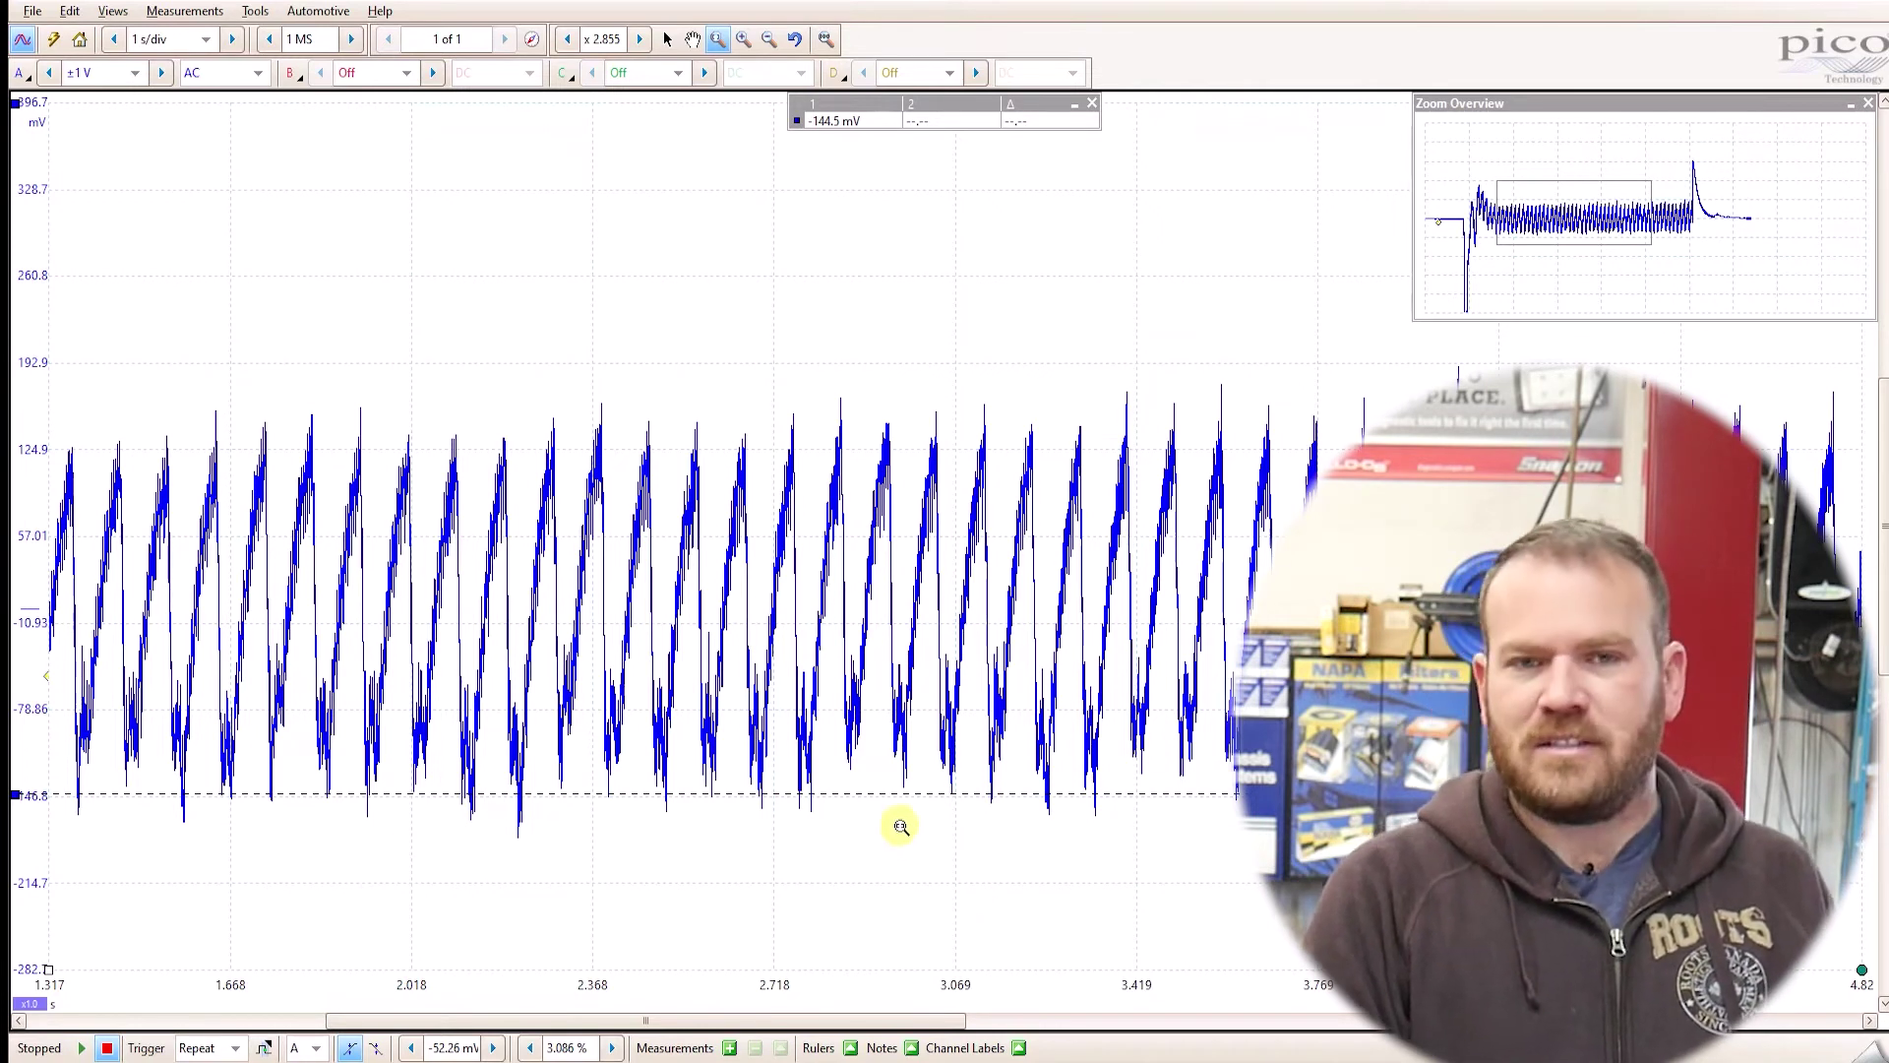
- Restart capturing and change channel A's range to ±200 mV, then back to ±500 mV
key(space)
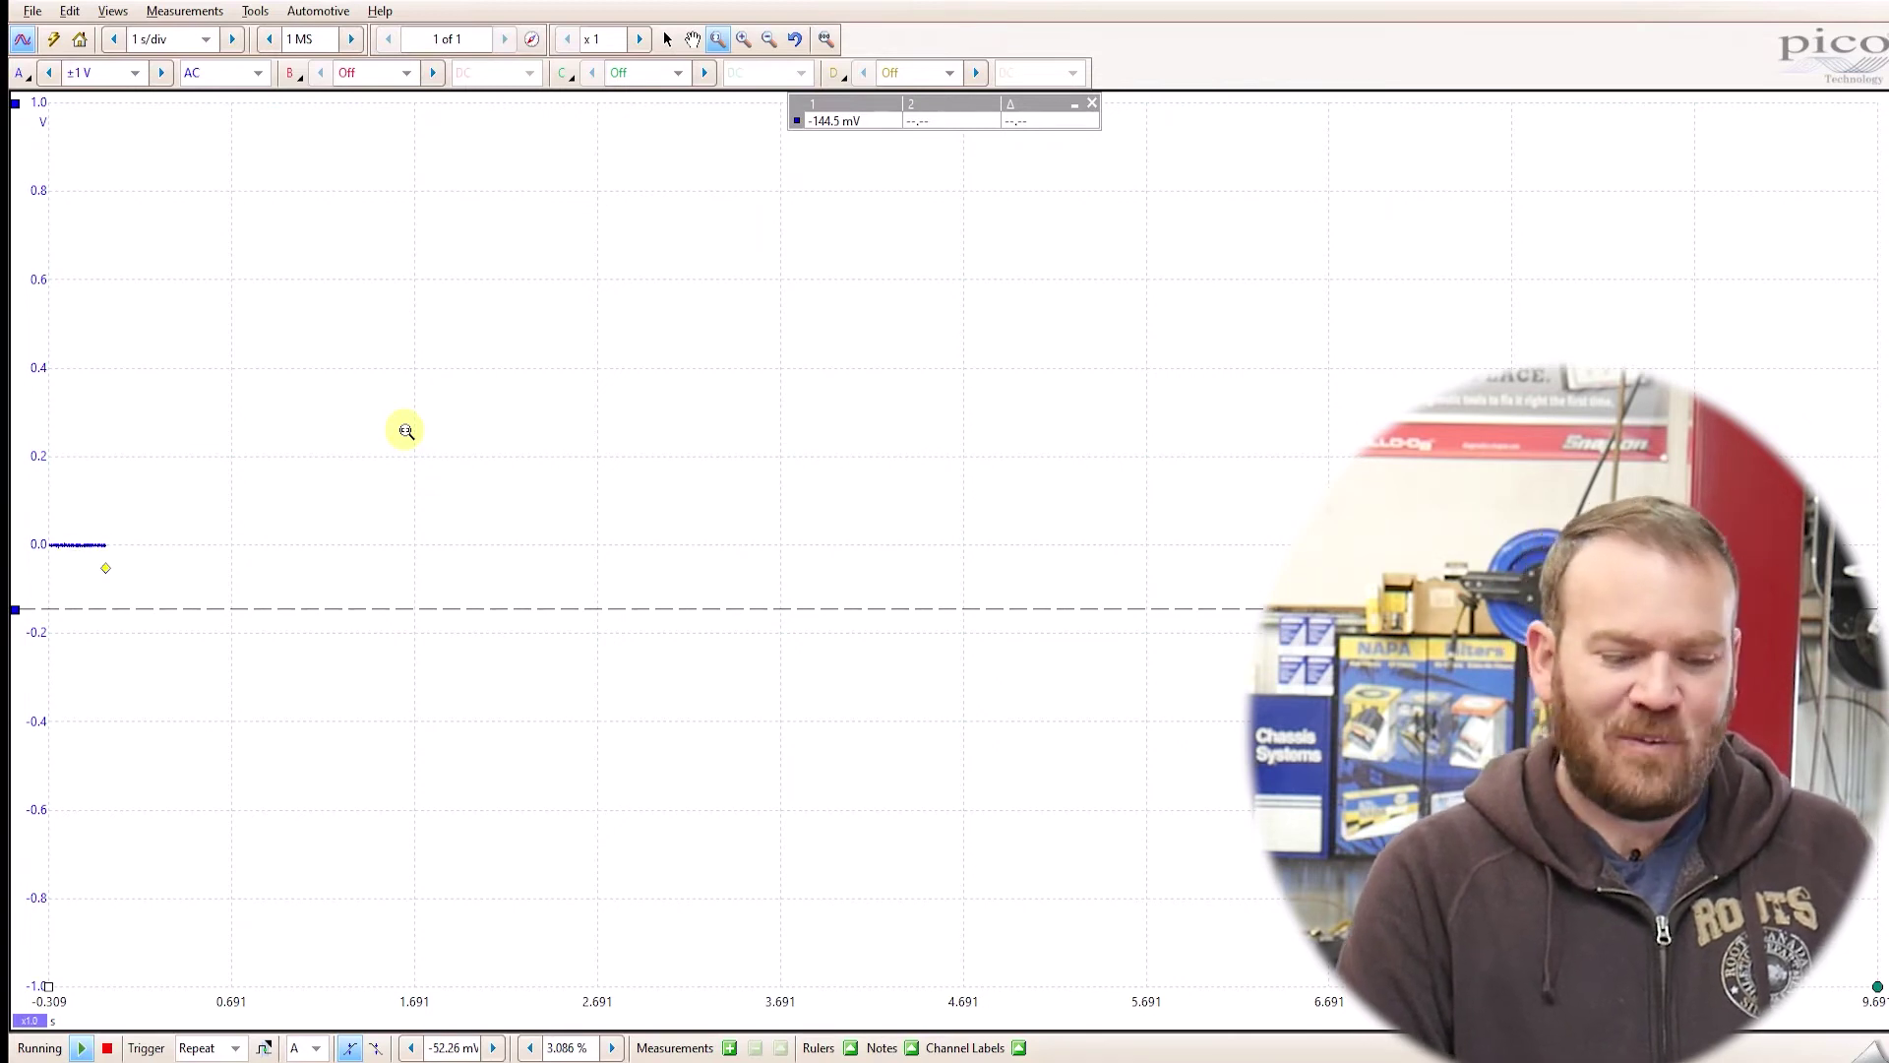
click(46, 73)
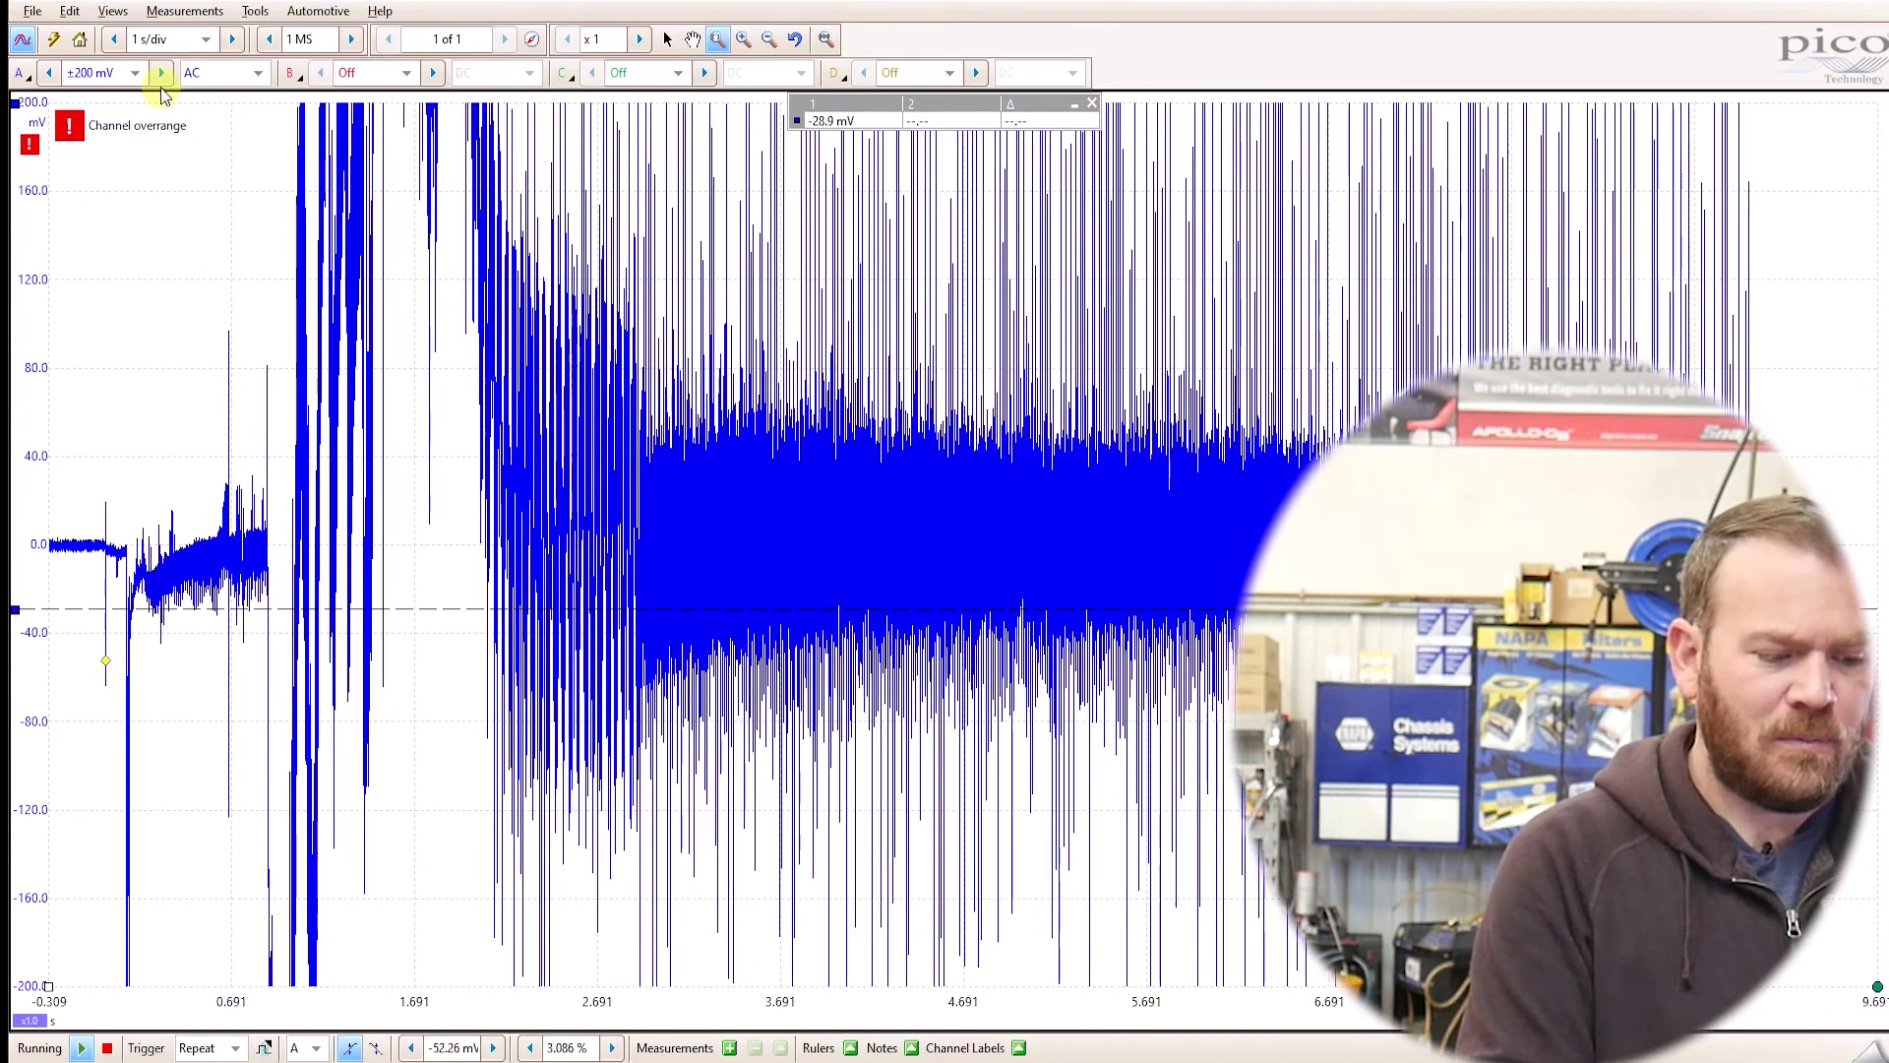
click(161, 73)
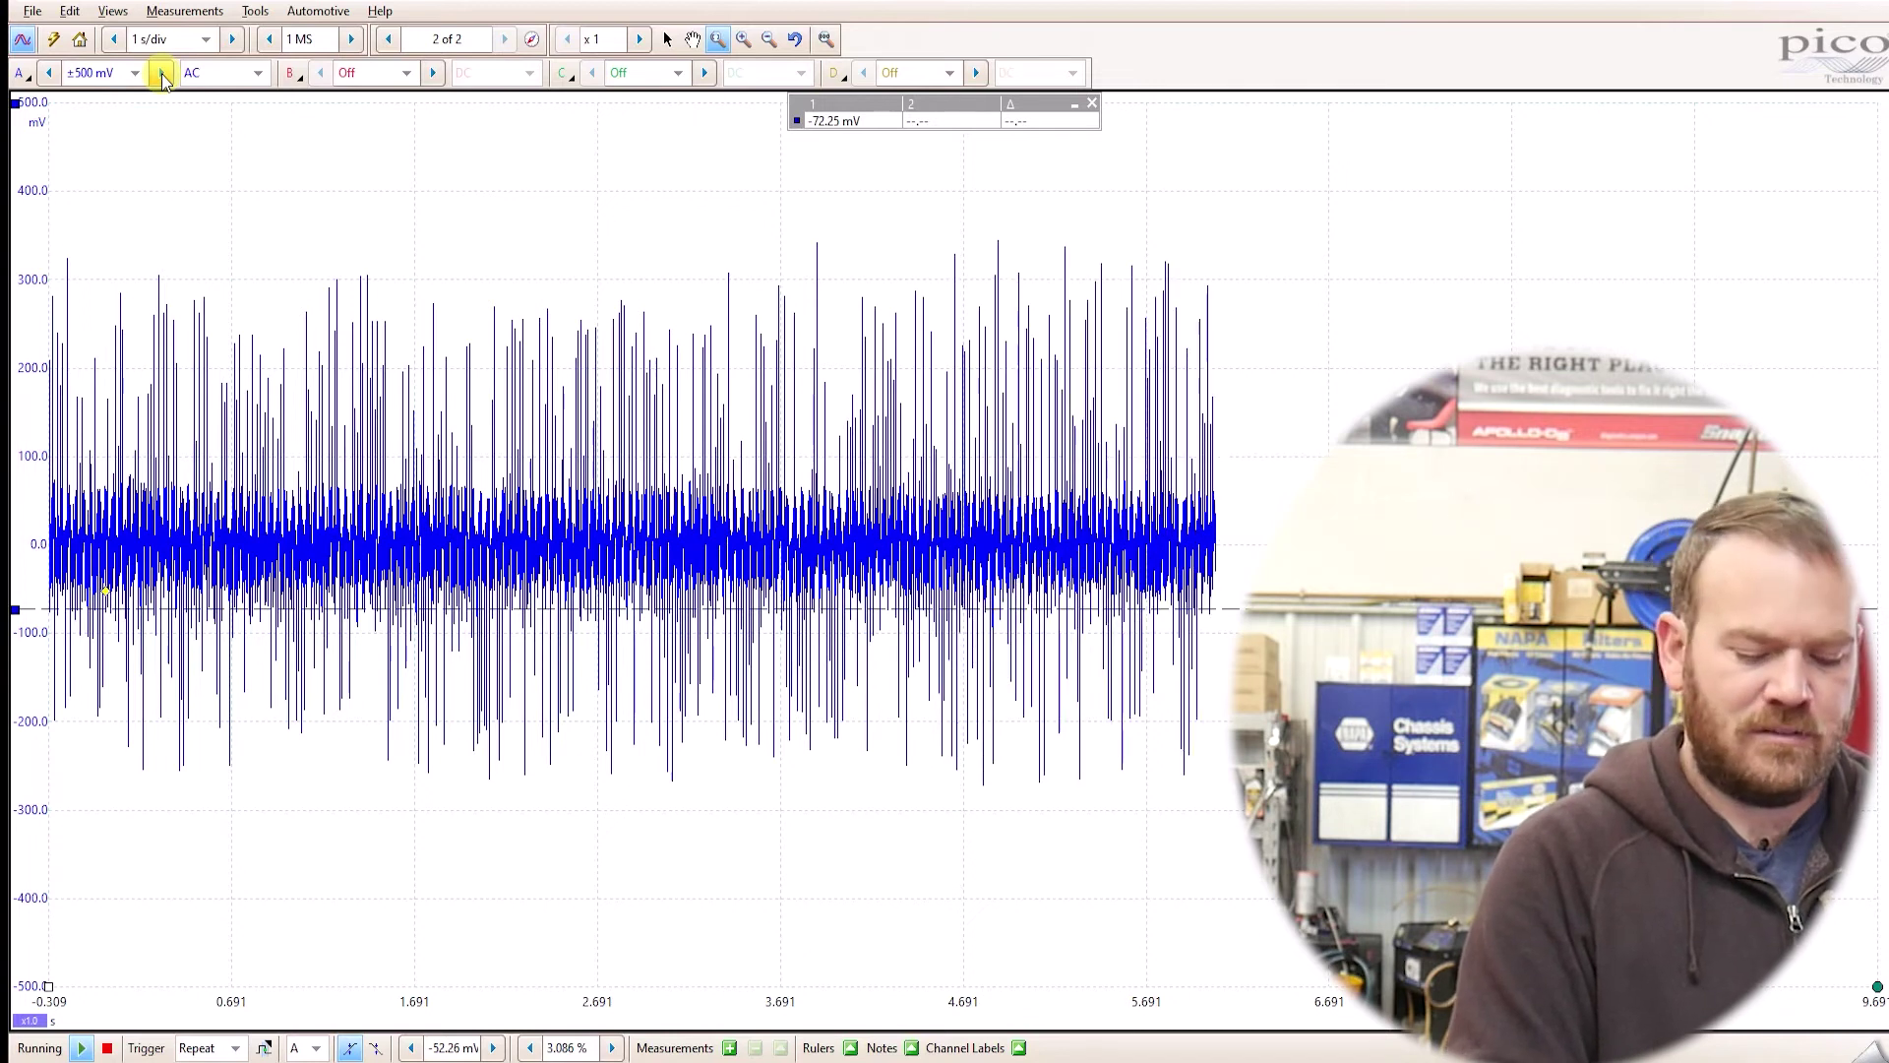
- Stop capturing, return to the first buffer, and zoom into the middle of the ripple
key(space)
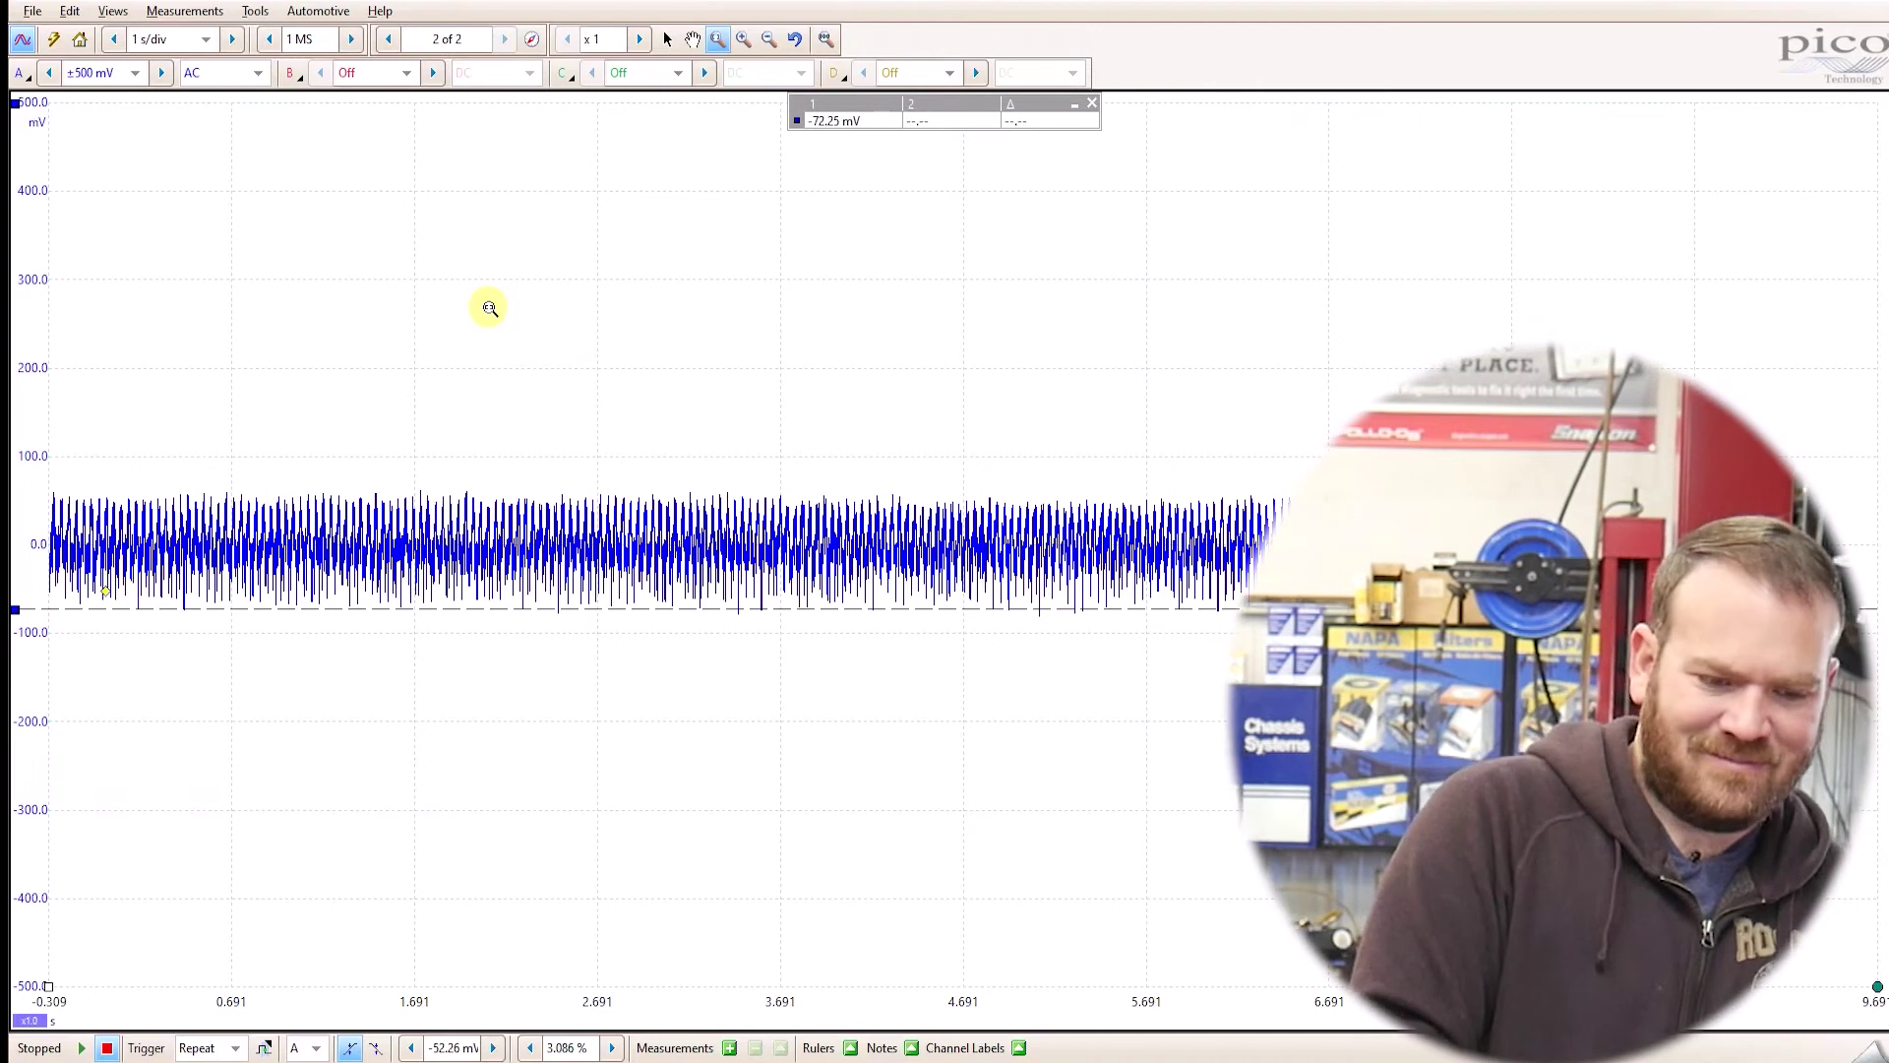
click(390, 39)
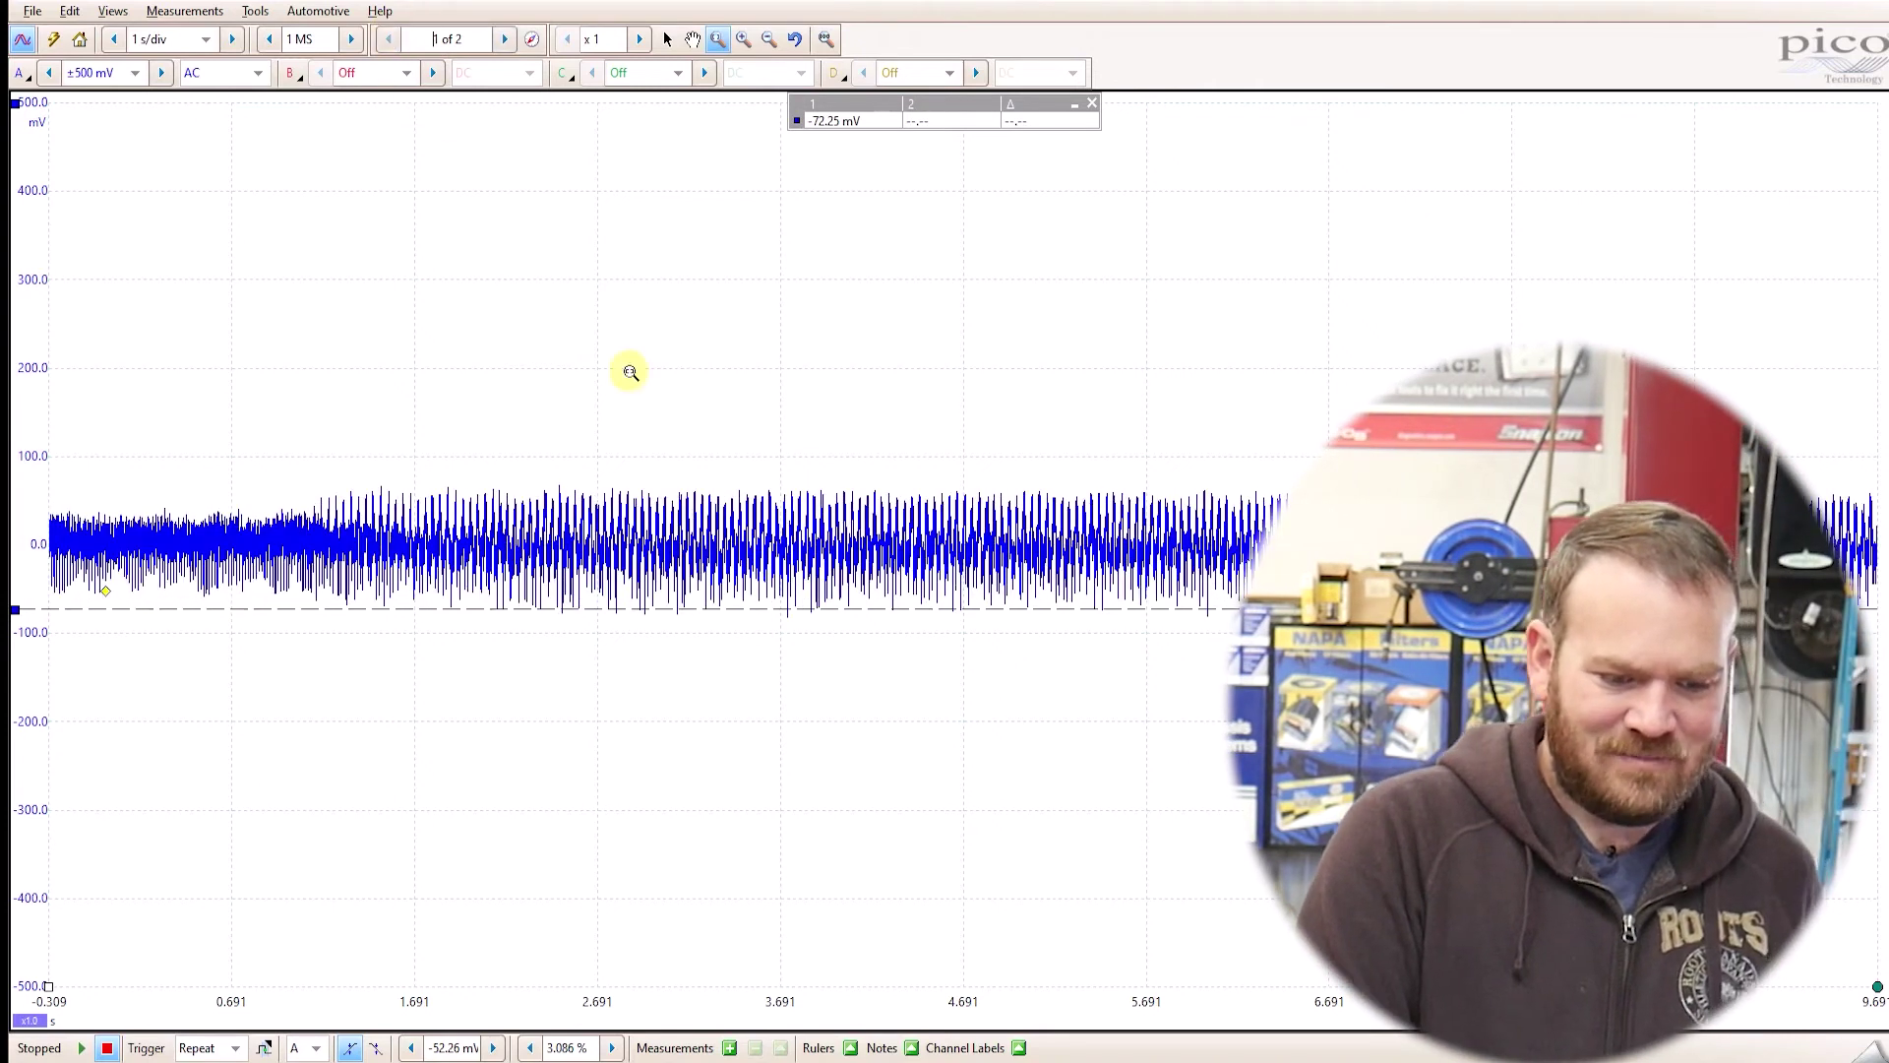
drag(644, 422, 1041, 645)
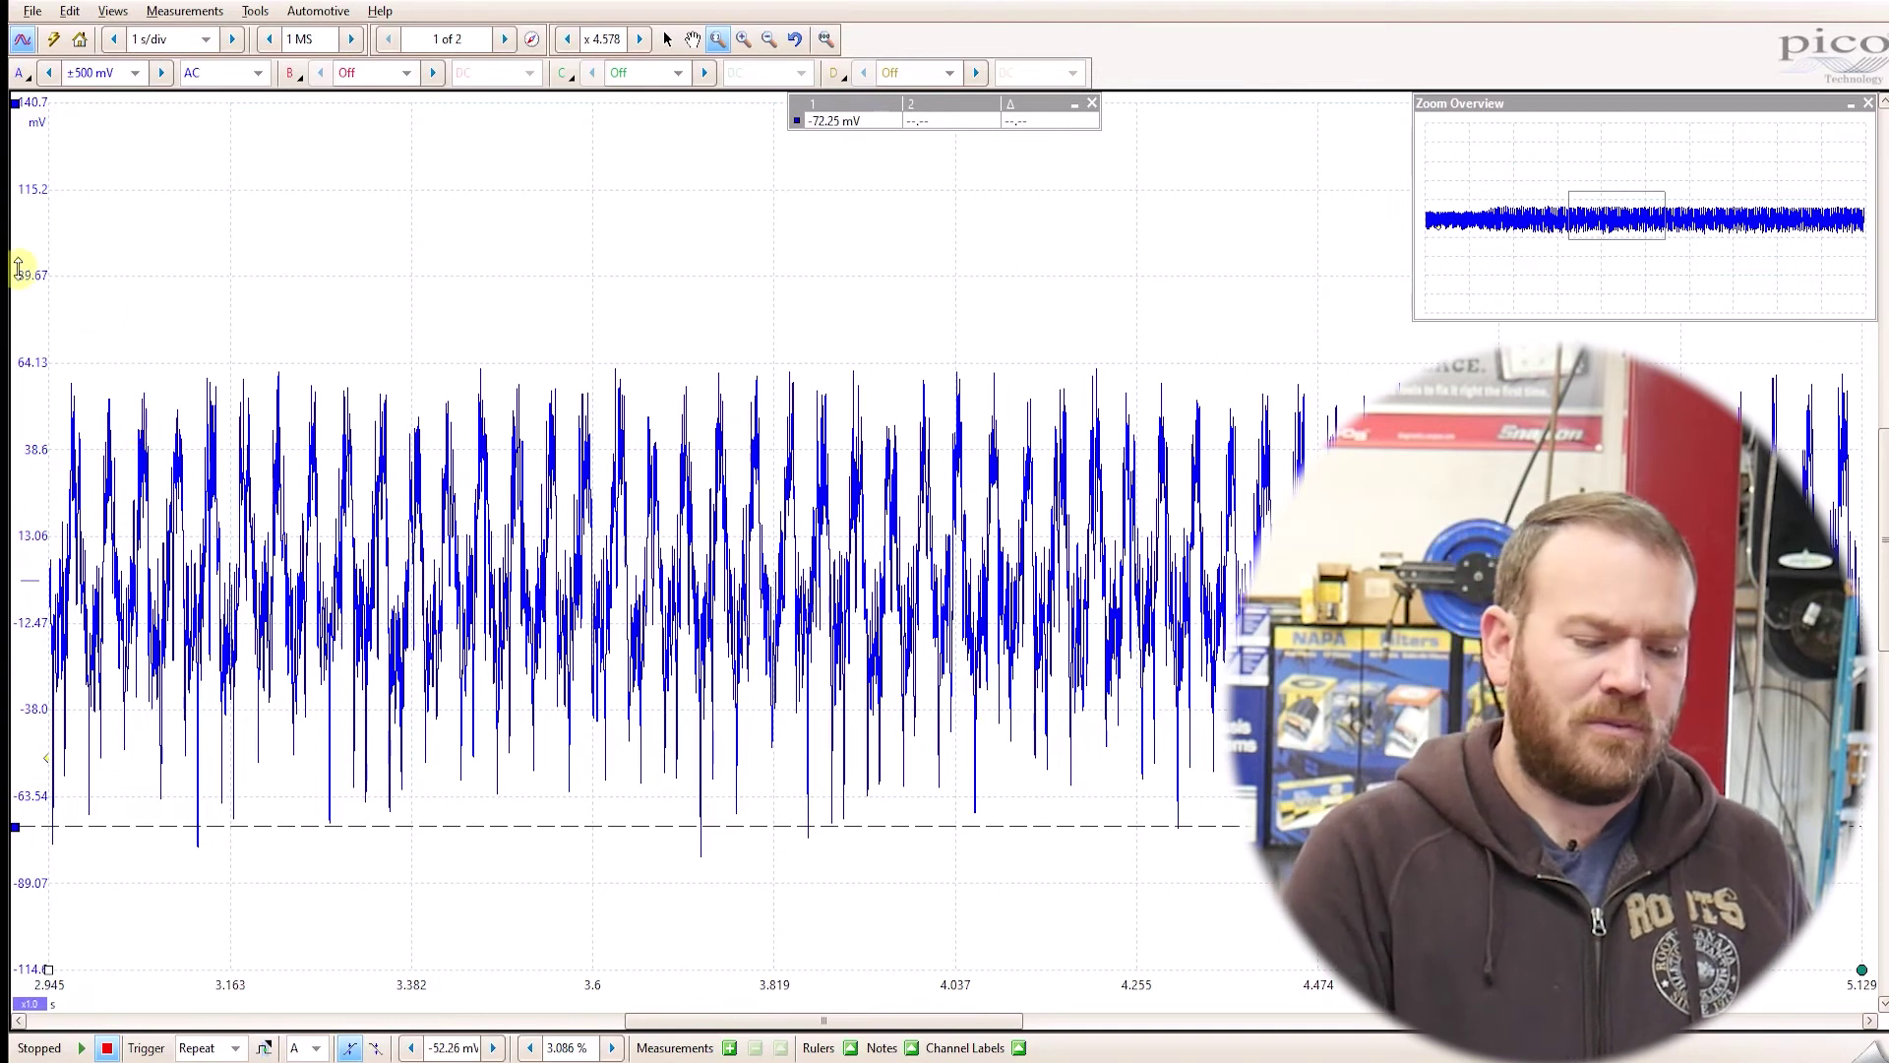
- Set channel A's low-pass filter cutoff to 700 Hz and zoom further into a short ripple stretch
click(27, 77)
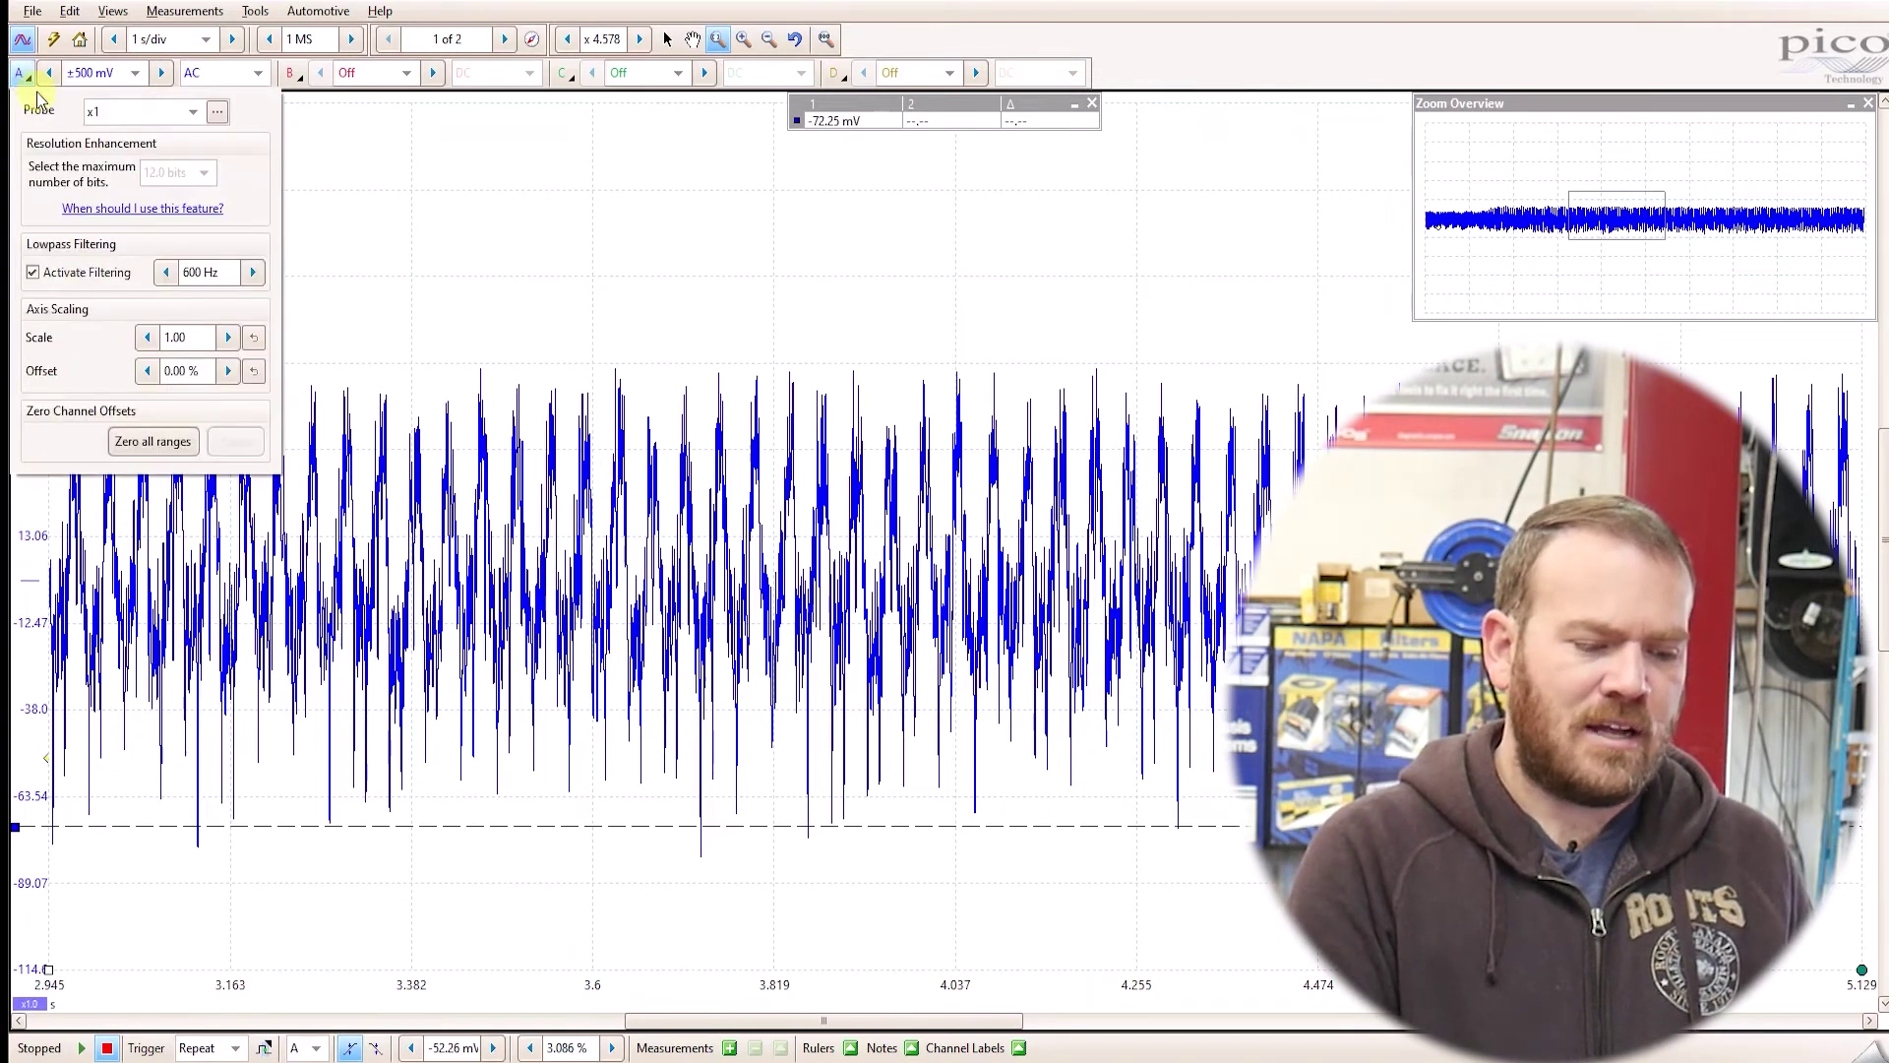
click(162, 273)
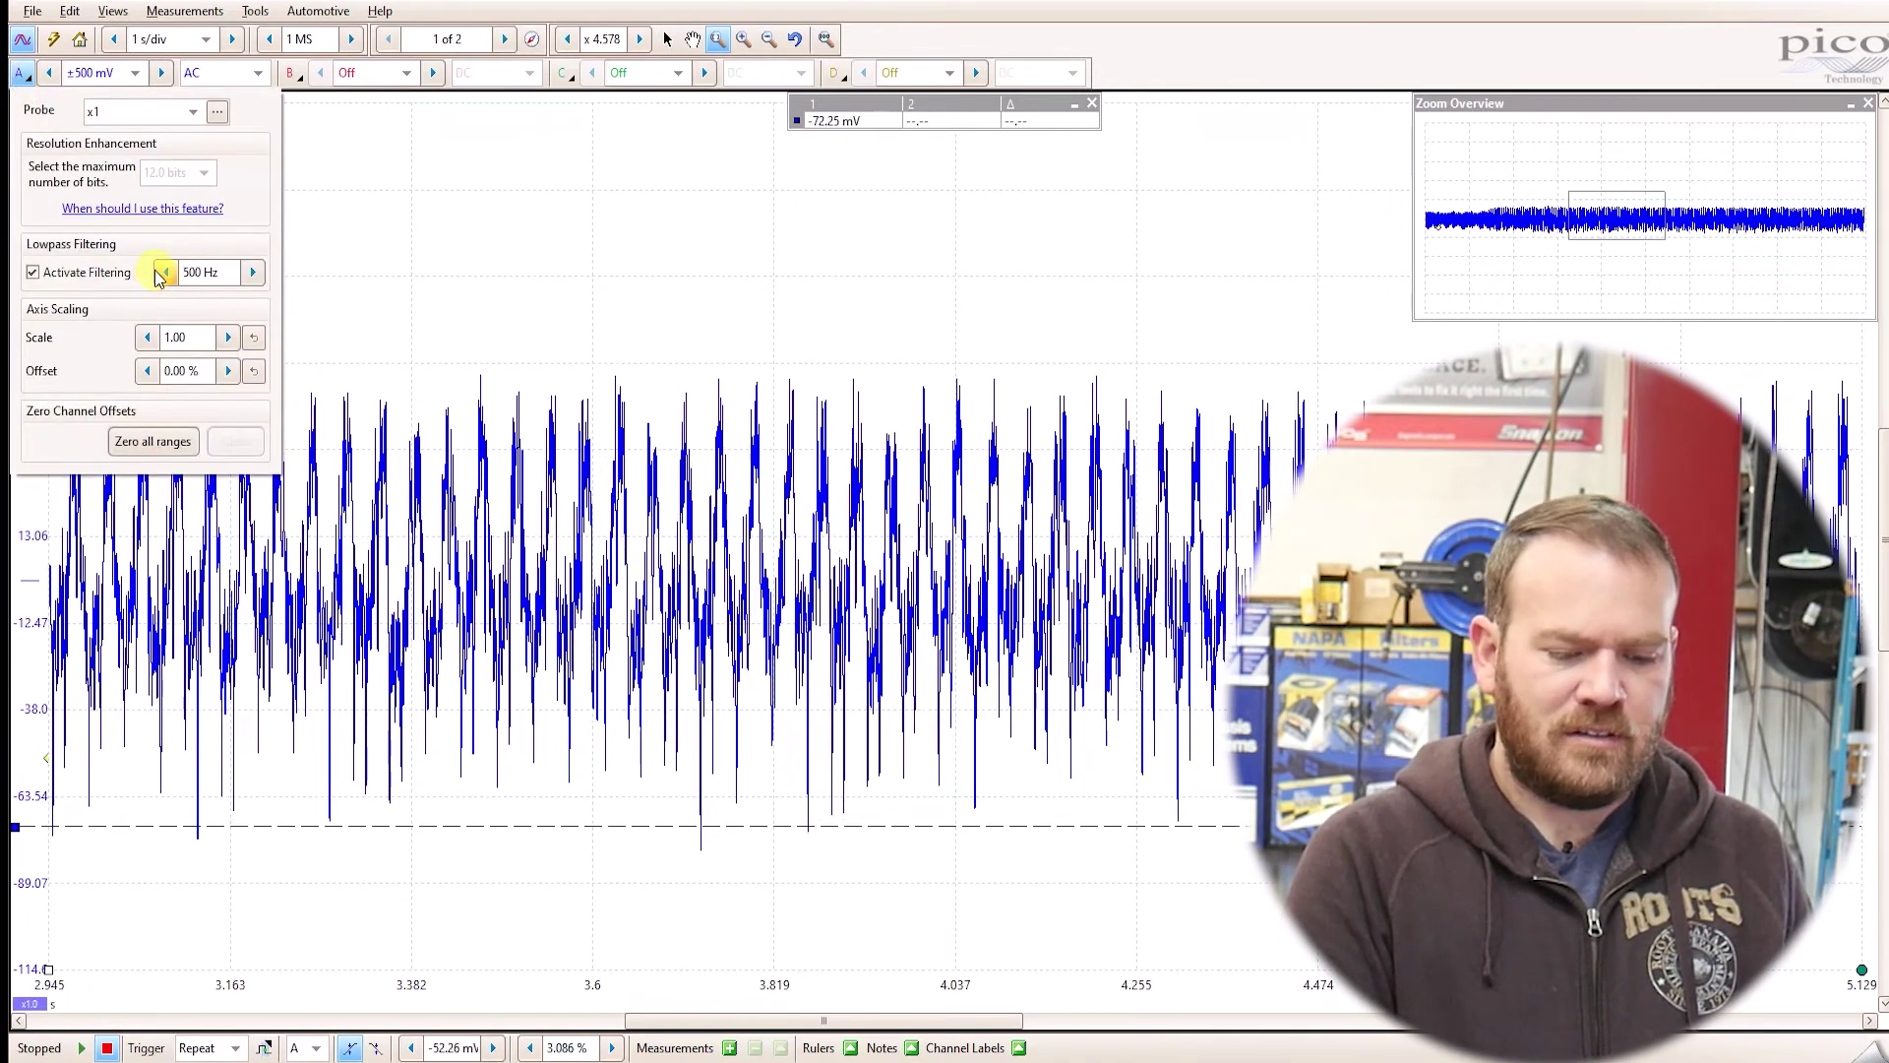
click(162, 274)
click(252, 276)
click(252, 276)
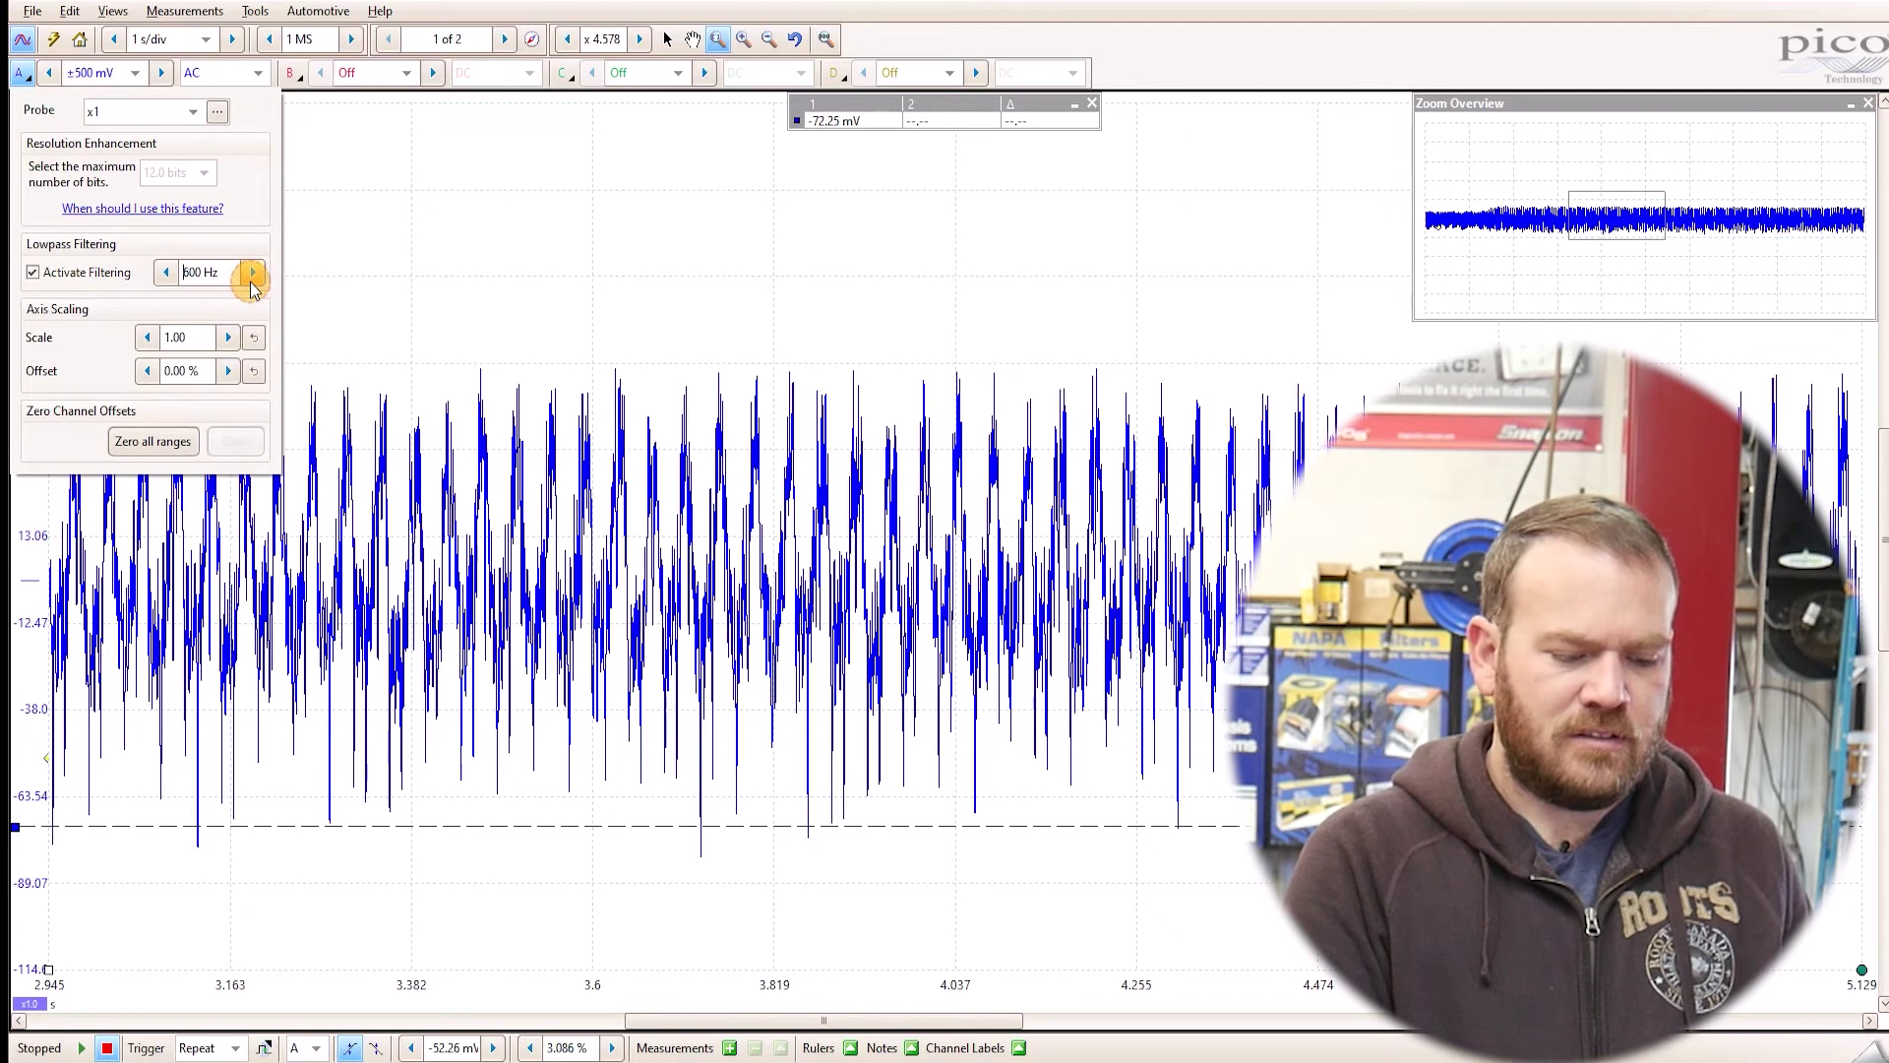
click(252, 276)
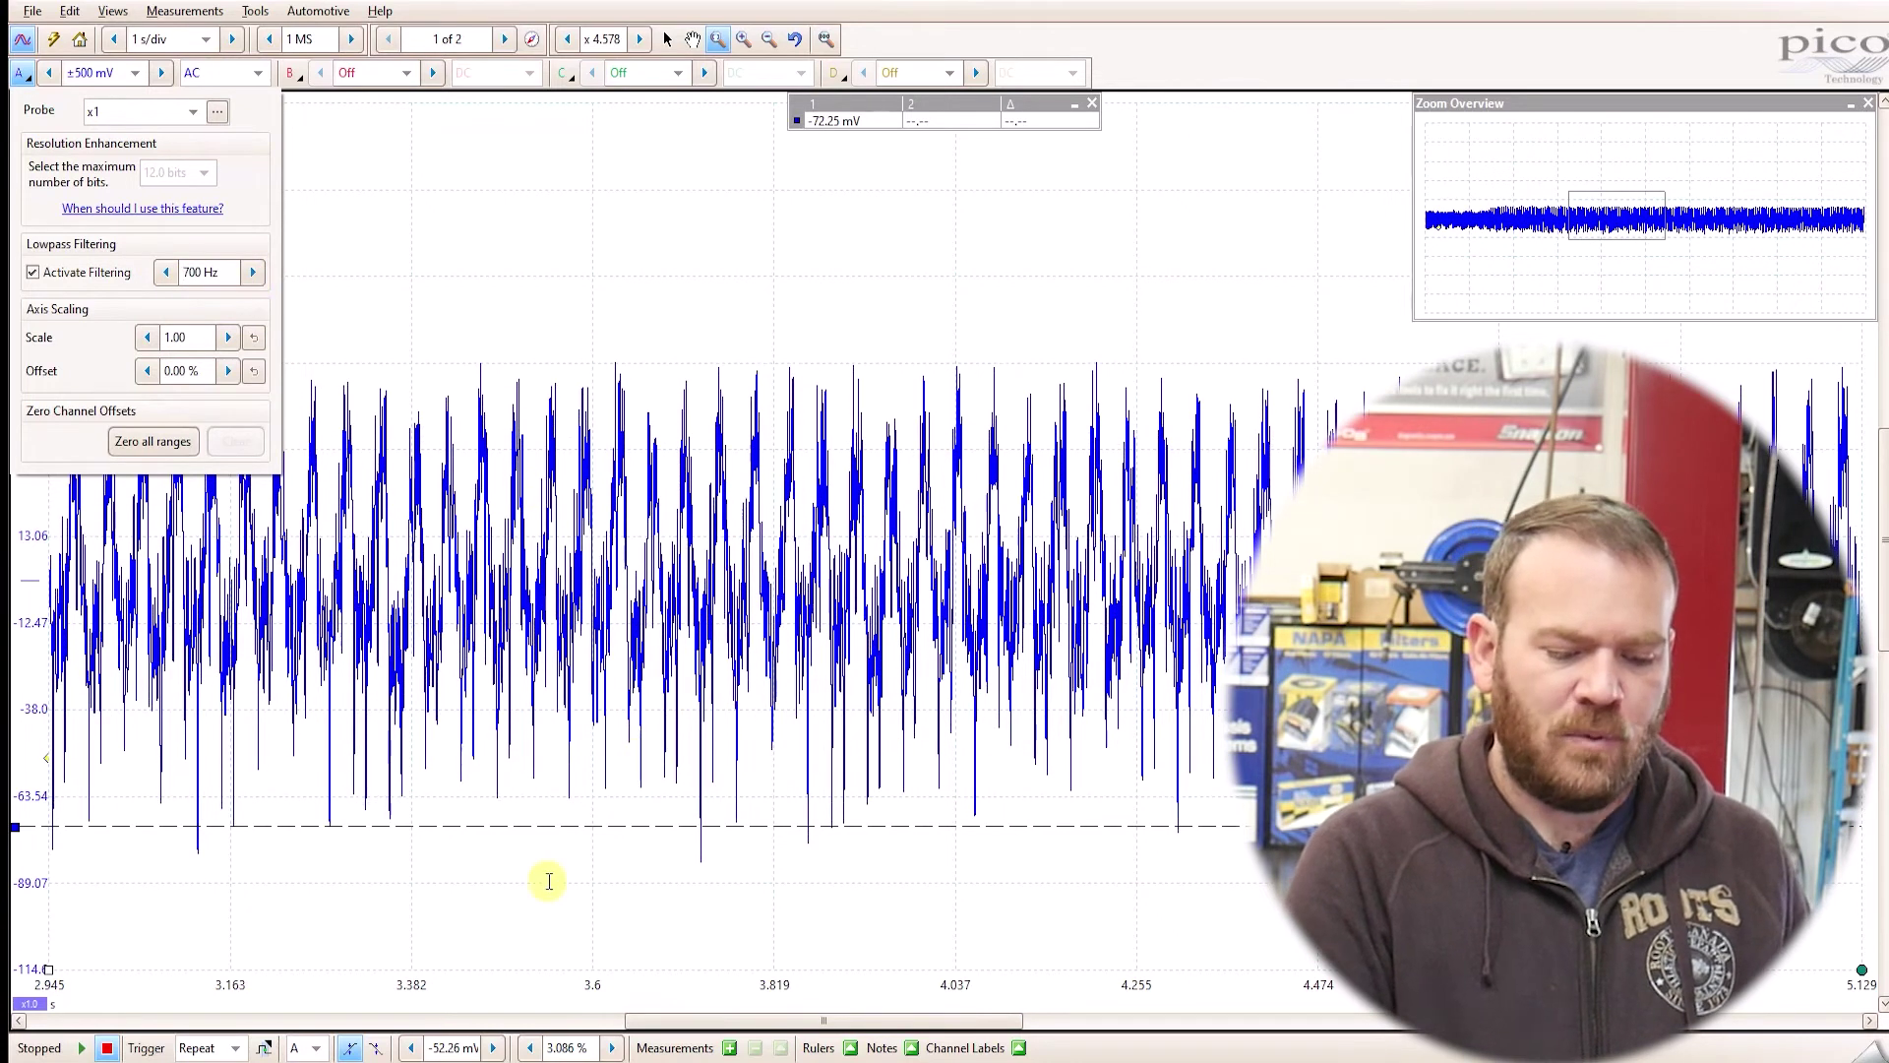
click(455, 978)
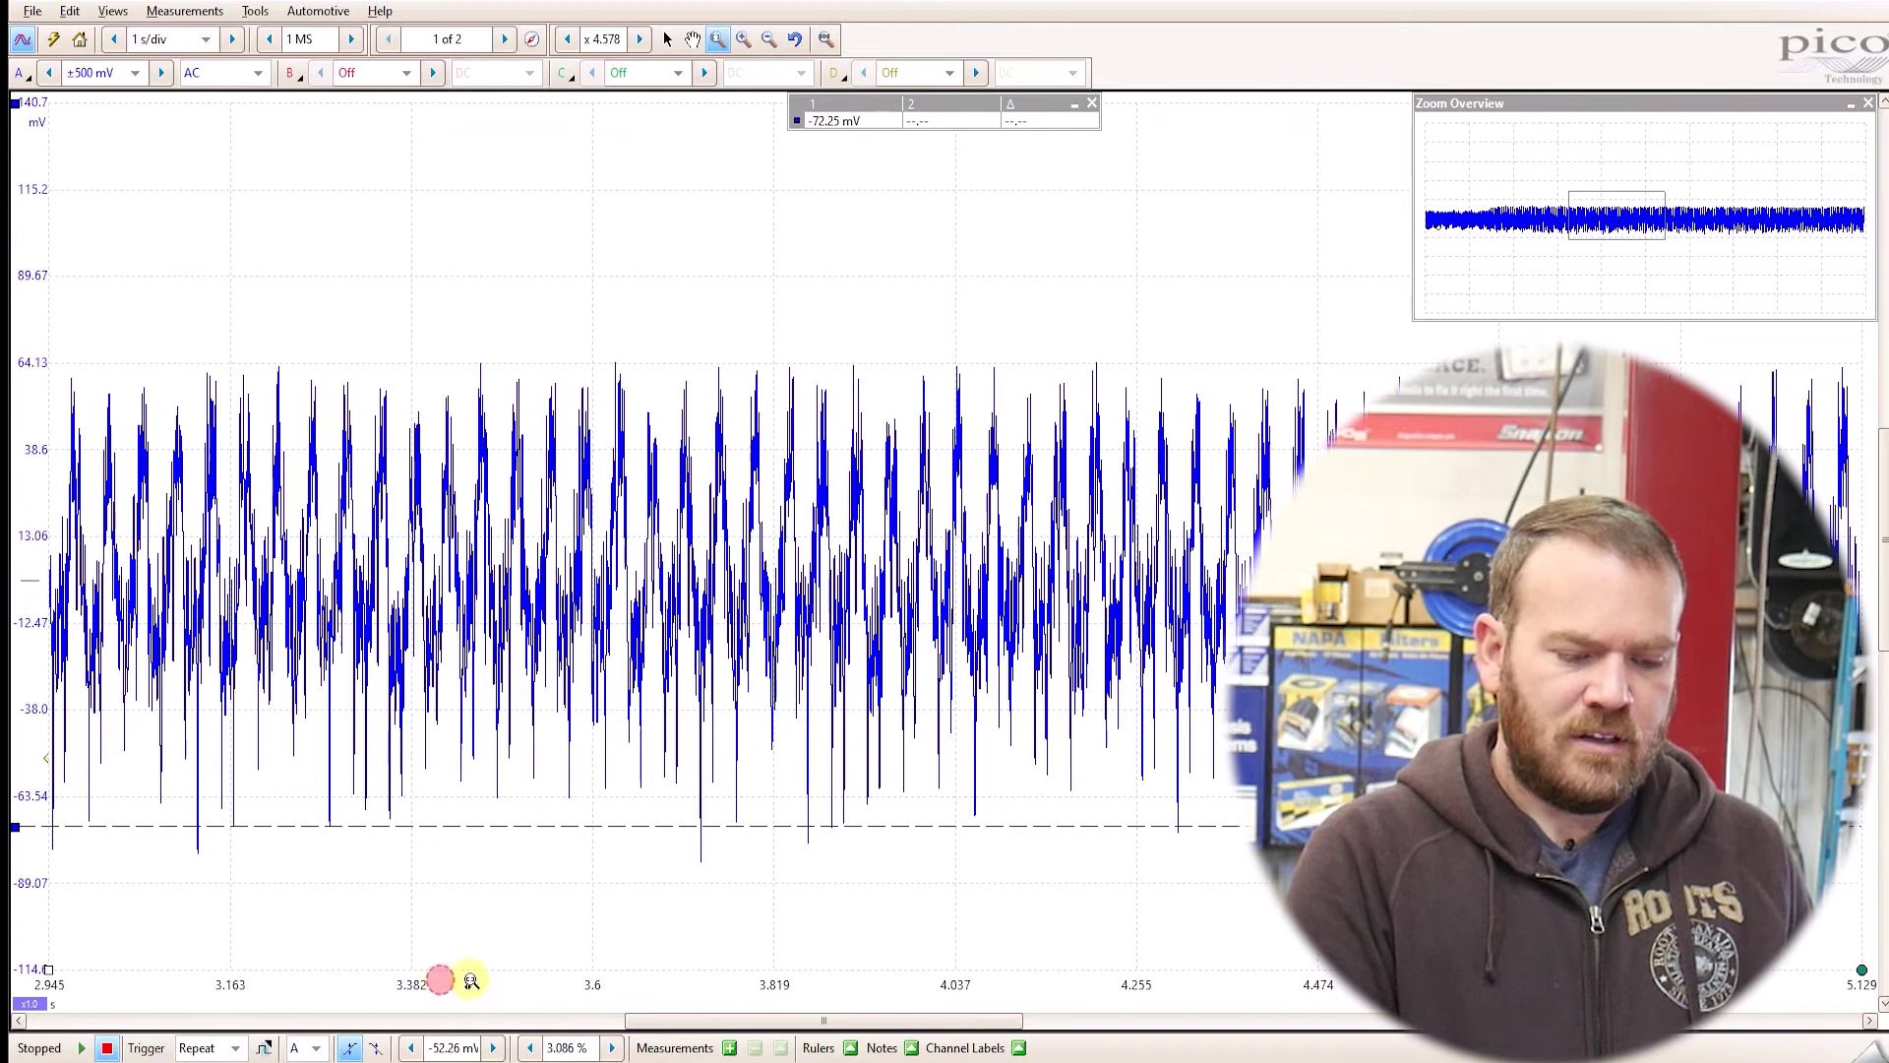
drag(440, 980, 869, 982)
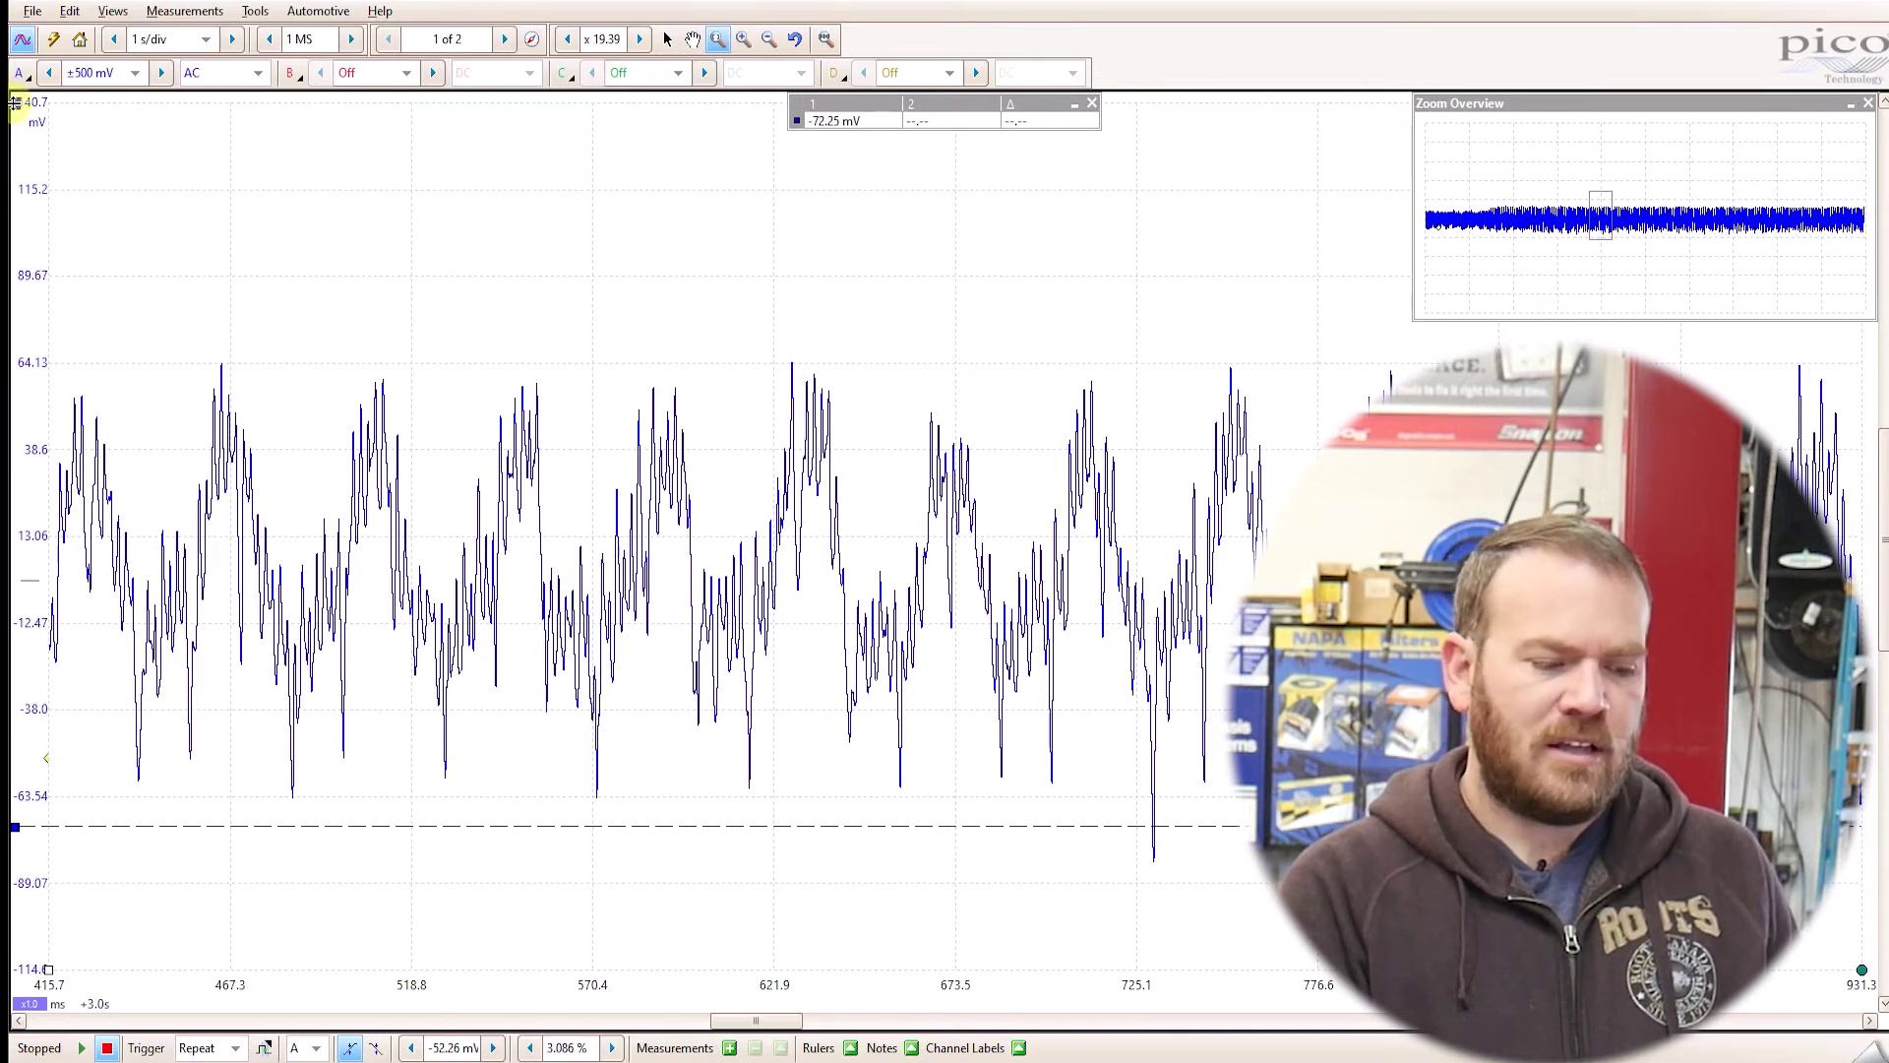
- Place rulers at the ripple peaks (56.03 mV) and troughs (−44.73 mV), a 100.8 mV span
drag(14, 101, 83, 391)
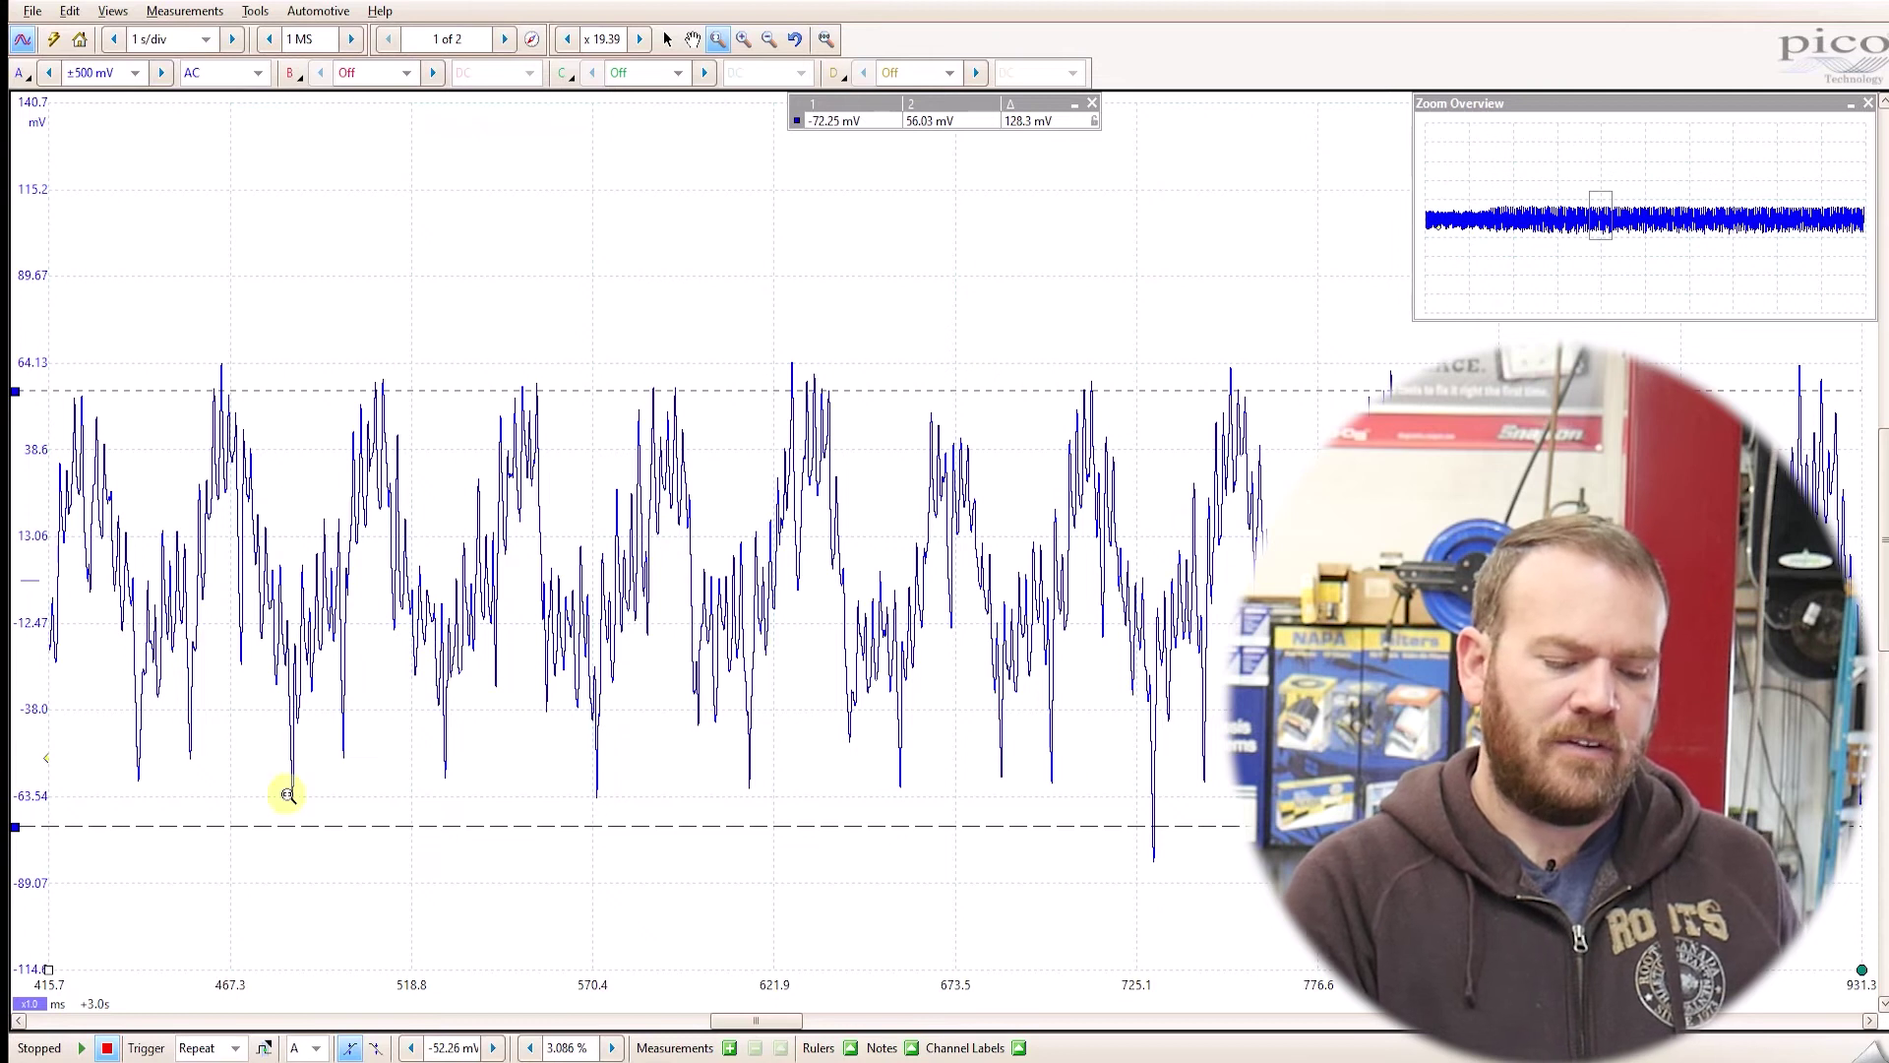
drag(276, 824, 264, 731)
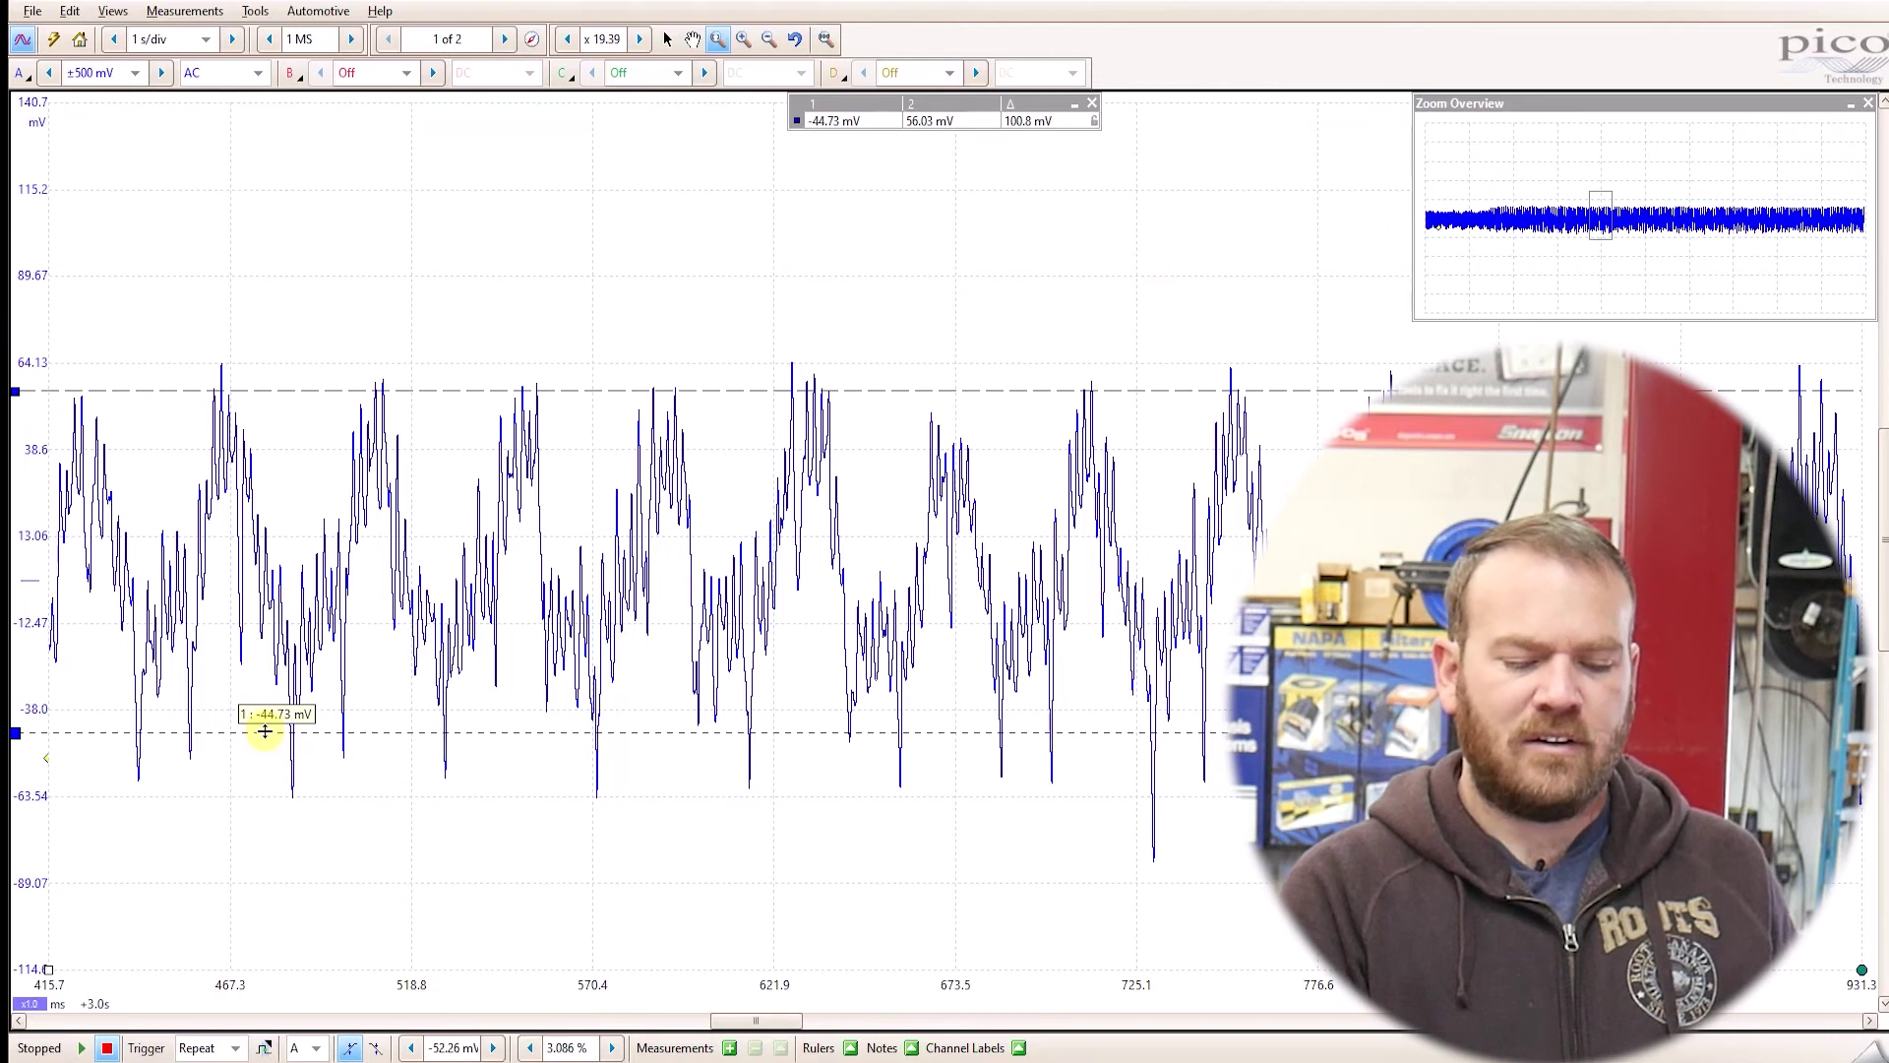